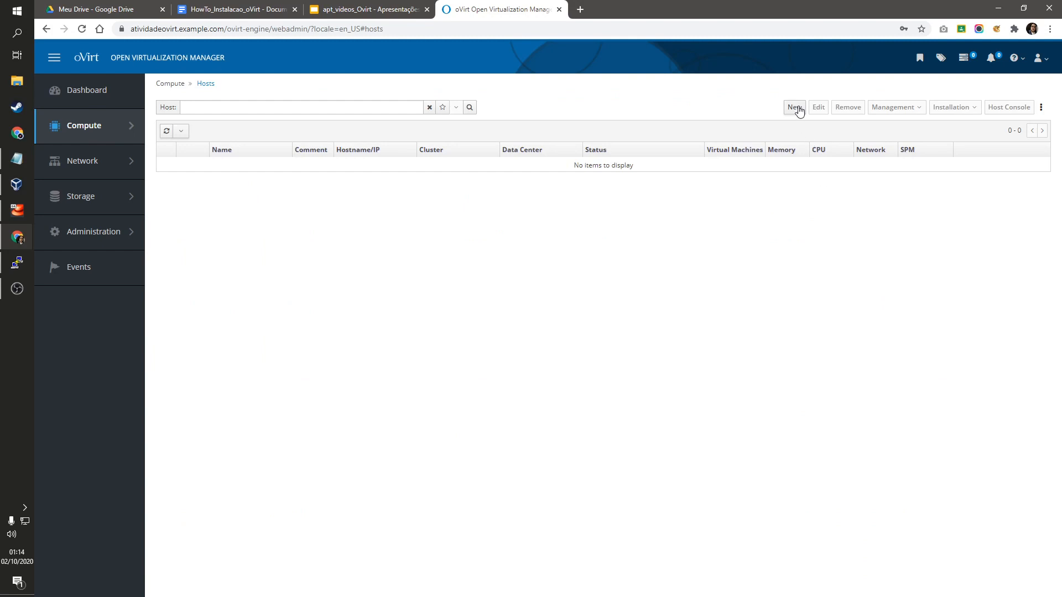
# Start a new host and use the notes' address 192.168.0.7 for both its name and hostname.
pyautogui.click(796, 108)
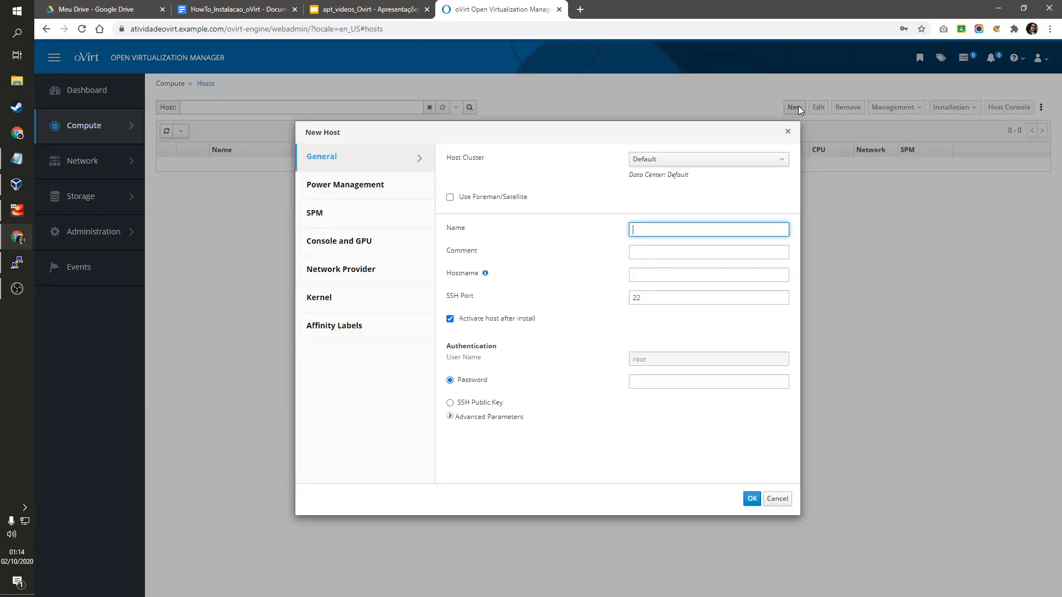
pyautogui.hotkey('alt', 'Tab')
pyautogui.moveTo(424, 157); pyautogui.dragTo(496, 157)
pyautogui.hotkey('ctrl', 'c')
pyautogui.click(611, 7)
pyautogui.click(726, 228)
pyautogui.hotkey('ctrl', 'v')
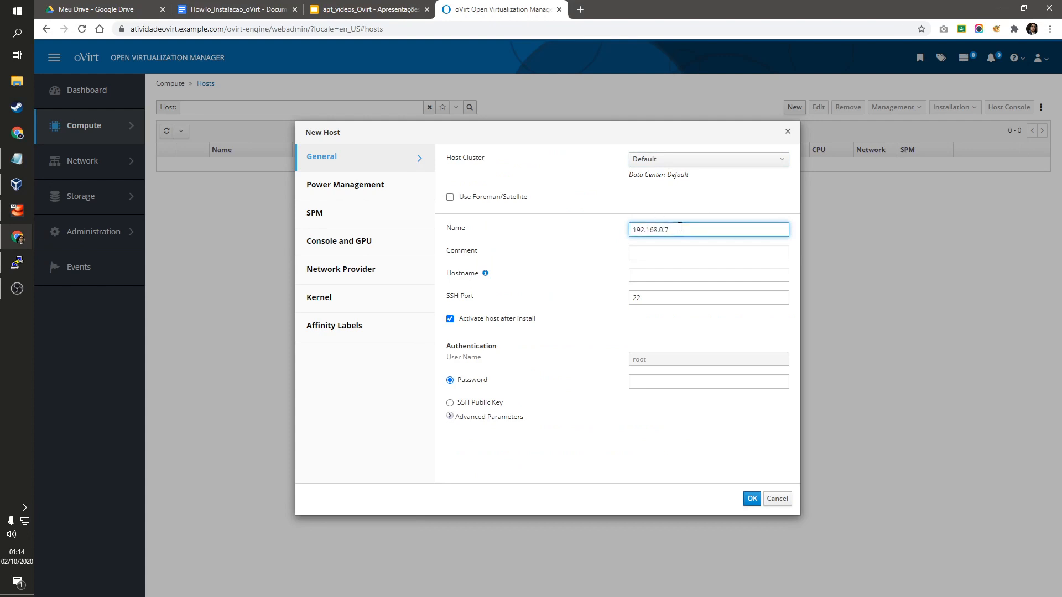
pyautogui.moveTo(678, 227); pyautogui.dragTo(583, 235)
pyautogui.hotkey('ctrl', 'c')
pyautogui.click(666, 276)
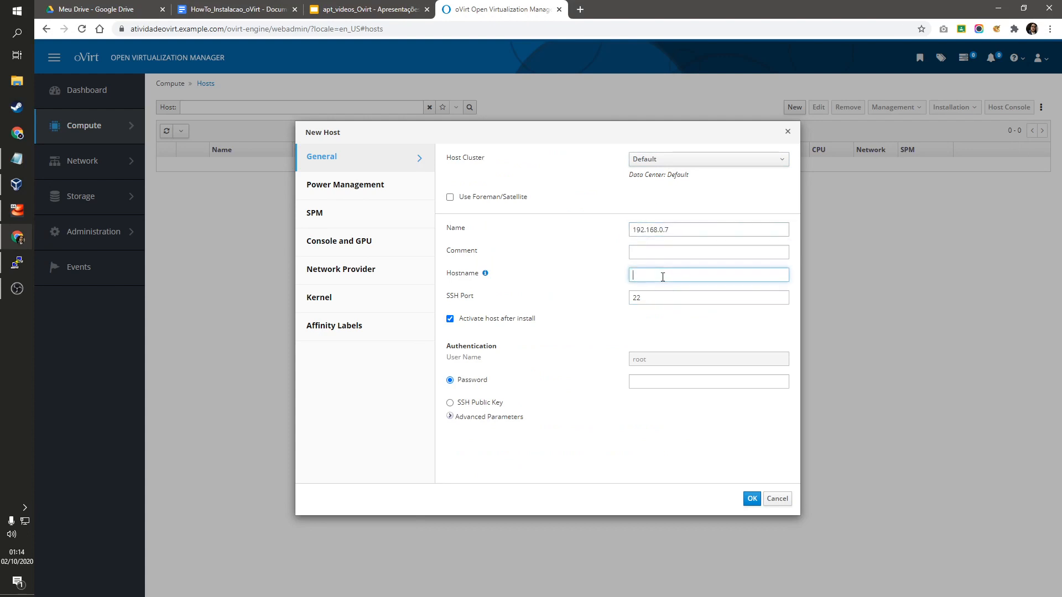
pyautogui.hotkey('ctrl', 'v')
# Enter the root account password for the new host and select Default as its host cluster.
pyautogui.click(657, 383)
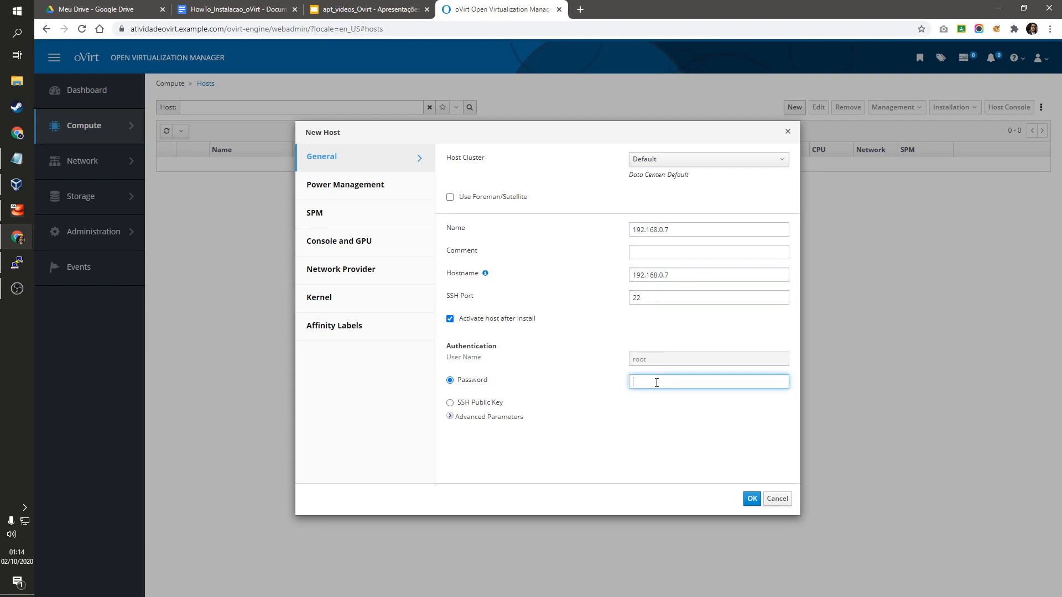
pyautogui.write('•••••')
pyautogui.doubleClick(642, 382)
pyautogui.click(697, 162)
pyautogui.click(676, 184)
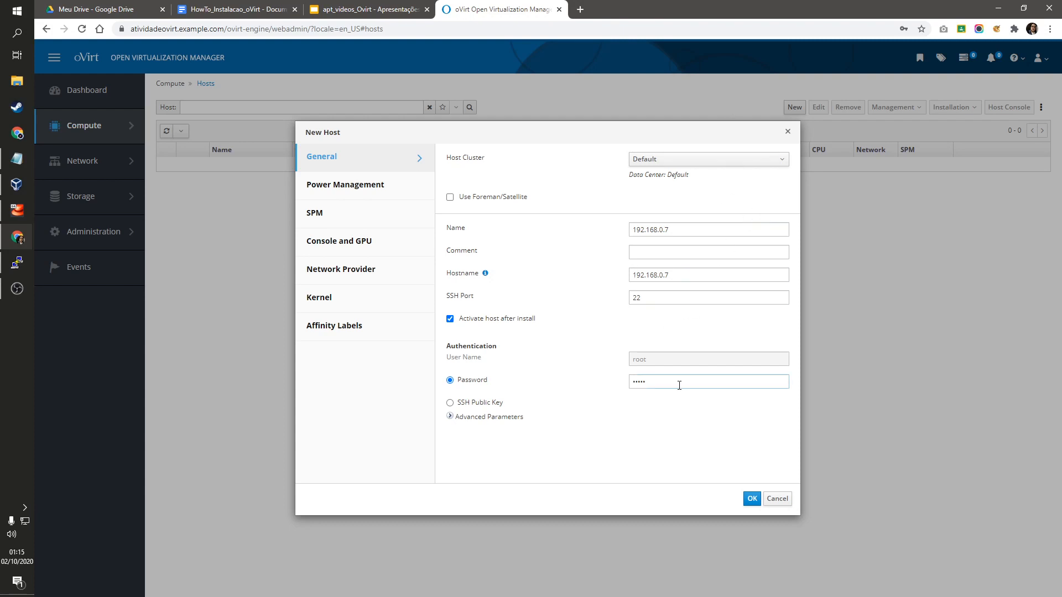
# Submit the new host without configuring power management, and refuse to let the browser save the password.
pyautogui.click(752, 498)
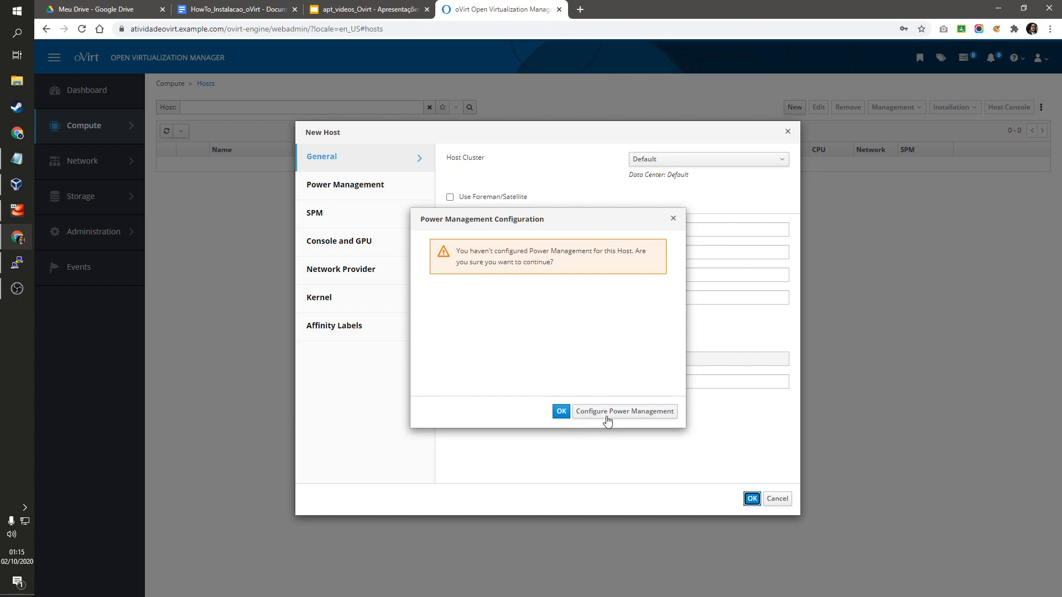
pyautogui.click(561, 412)
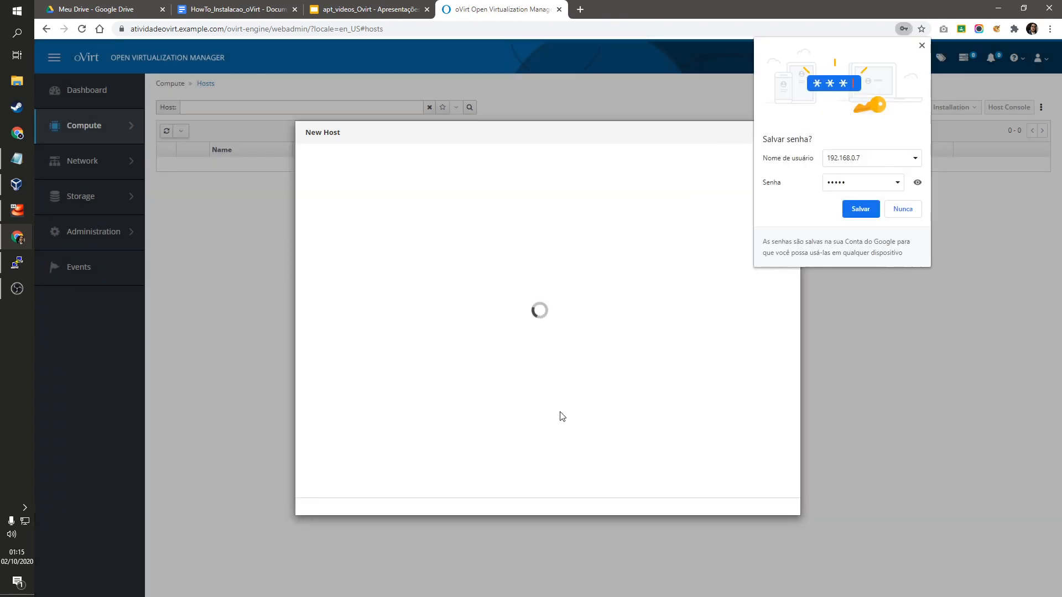
pyautogui.click(899, 207)
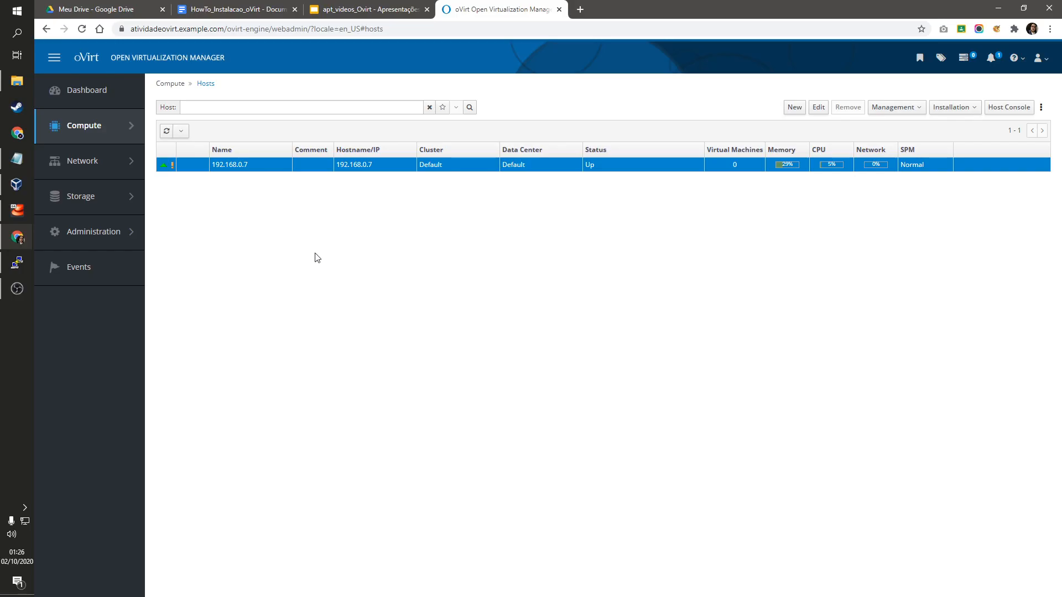
# Switch to the PuTTY session and check the logged-in user with whoami.
pyautogui.click(19, 264)
pyautogui.moveTo(340, 51); pyautogui.dragTo(362, 68)
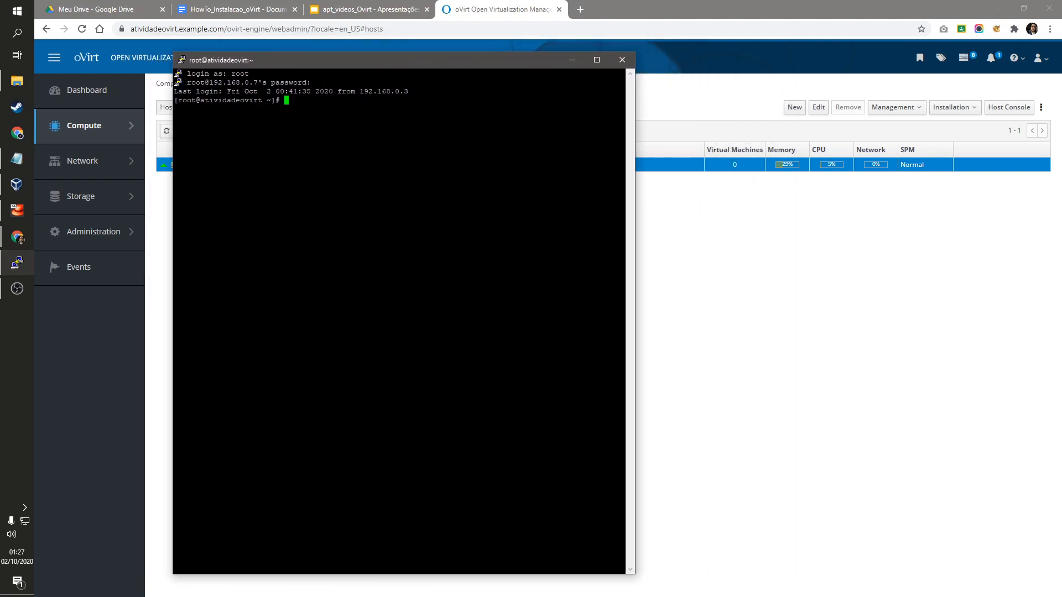
pyautogui.press('Return')
pyautogui.press('Return')
pyautogui.press('Return')
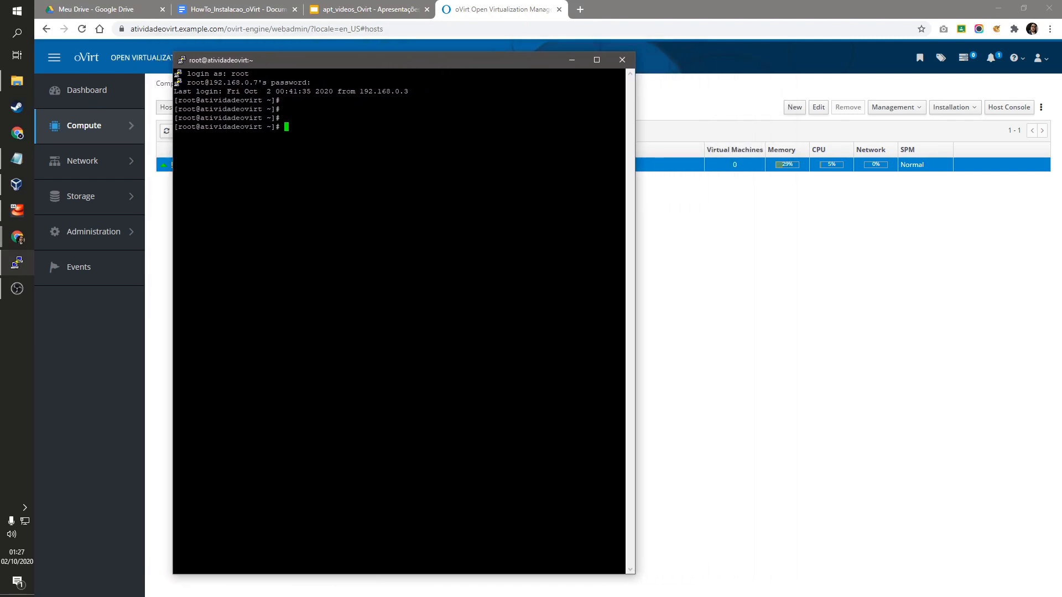
pyautogui.write('whoami')
pyautogui.press('Return')
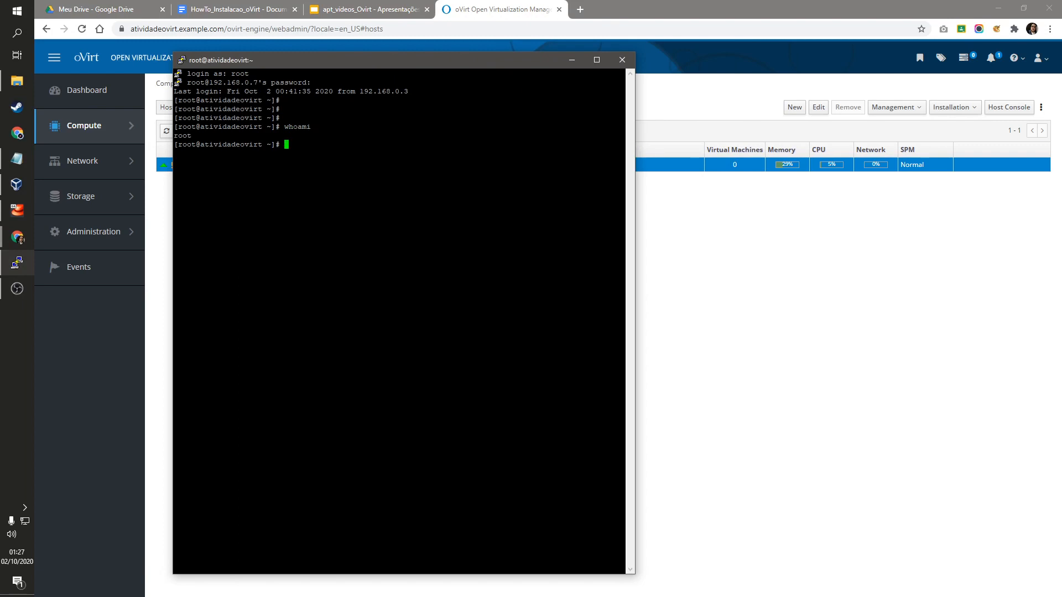
# List the host's network interfaces with ip addr and examine the enp0s3 and ovirtmgmt entries.
pyautogui.write('ip addr')
pyautogui.press('Return')
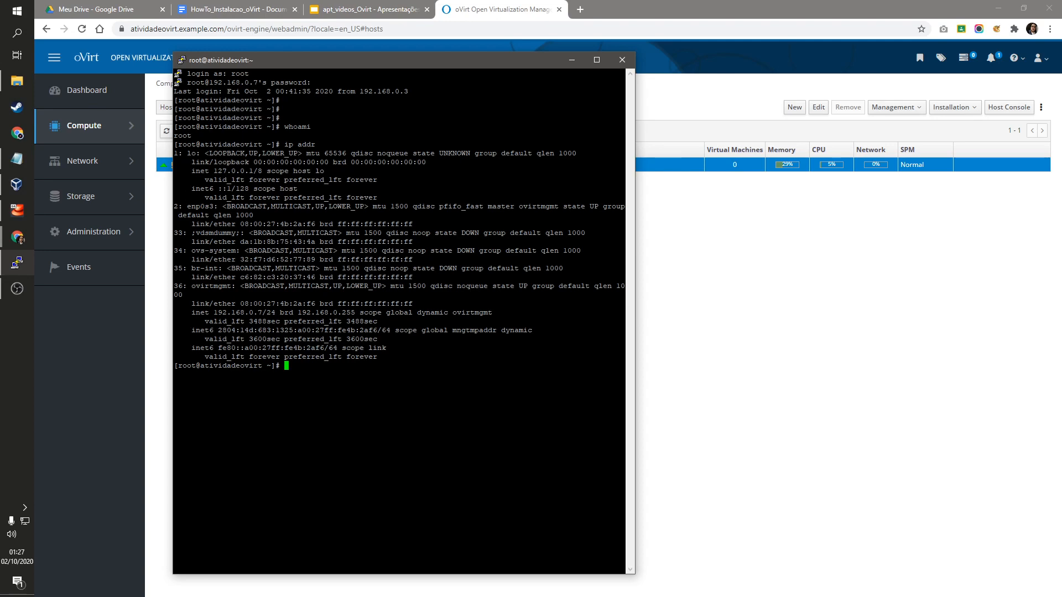
pyautogui.moveTo(390, 286); pyautogui.dragTo(578, 279)
pyautogui.click(576, 280)
pyautogui.moveTo(225, 206); pyautogui.dragTo(188, 208)
pyautogui.click(208, 208)
# Clear the terminal and run the notes' NFS dependency command, yum -y install nfs-utils.
pyautogui.hotkey('ctrl', 'l')
pyautogui.hotkey('alt', 'Tab')
pyautogui.moveTo(814, 197); pyautogui.dragTo(703, 198)
pyautogui.hotkey('ctrl', 'c')
pyautogui.hotkey('alt', 'Tab')
pyautogui.press('shift+Insert')
pyautogui.press('Return')
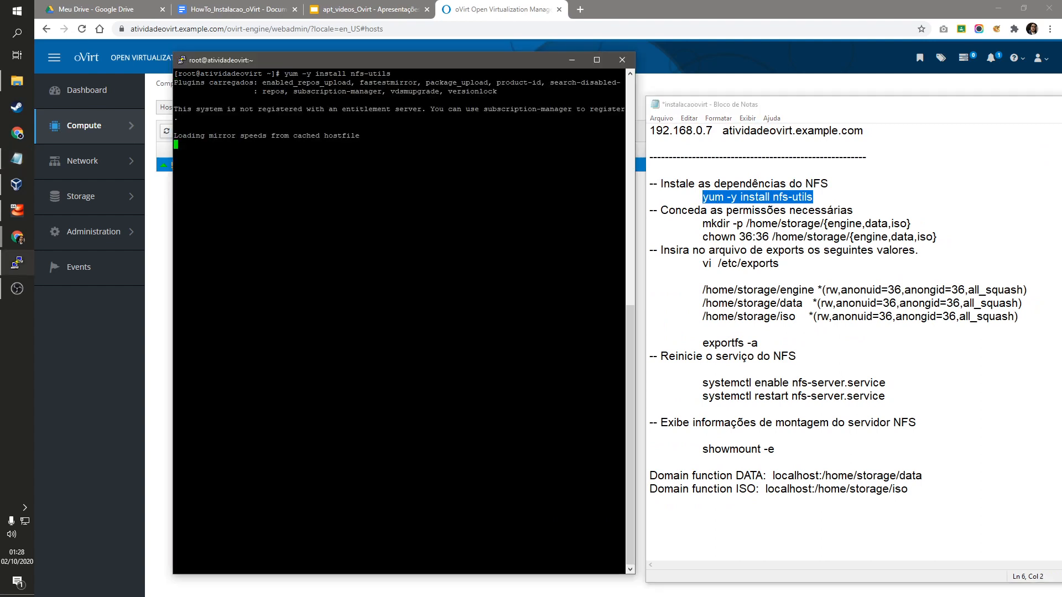
# Check the disk usage of the mounted file systems with df -h.
pyautogui.moveTo(703, 224); pyautogui.dragTo(911, 224)
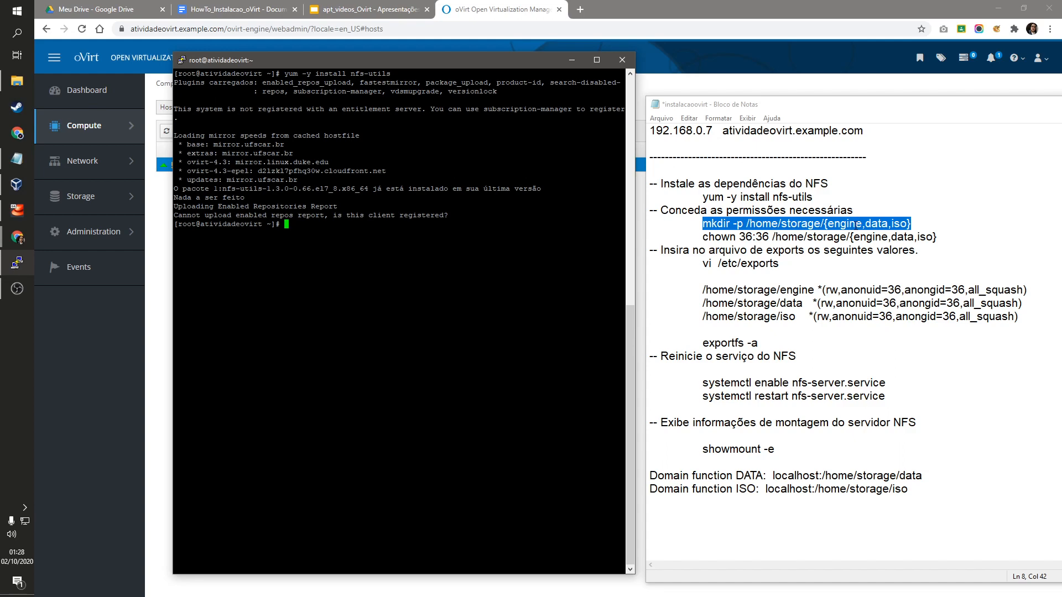
pyautogui.write('df -h')
pyautogui.press('Return')
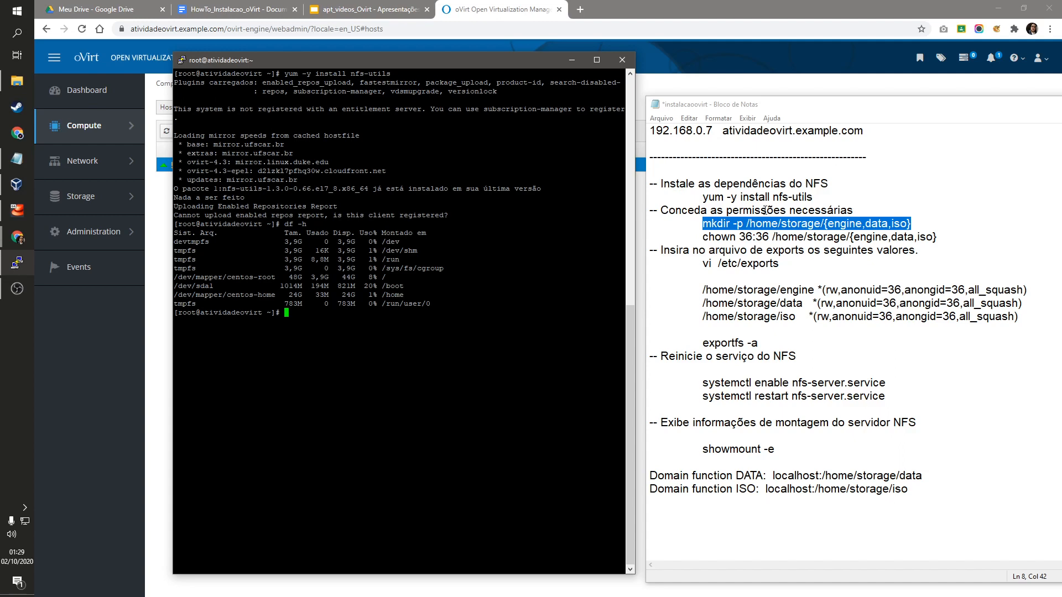
# Create the storage directories by running mkdir -p /home/storage/{engine,data,iso} from the notes.
pyautogui.rightClick(748, 223)
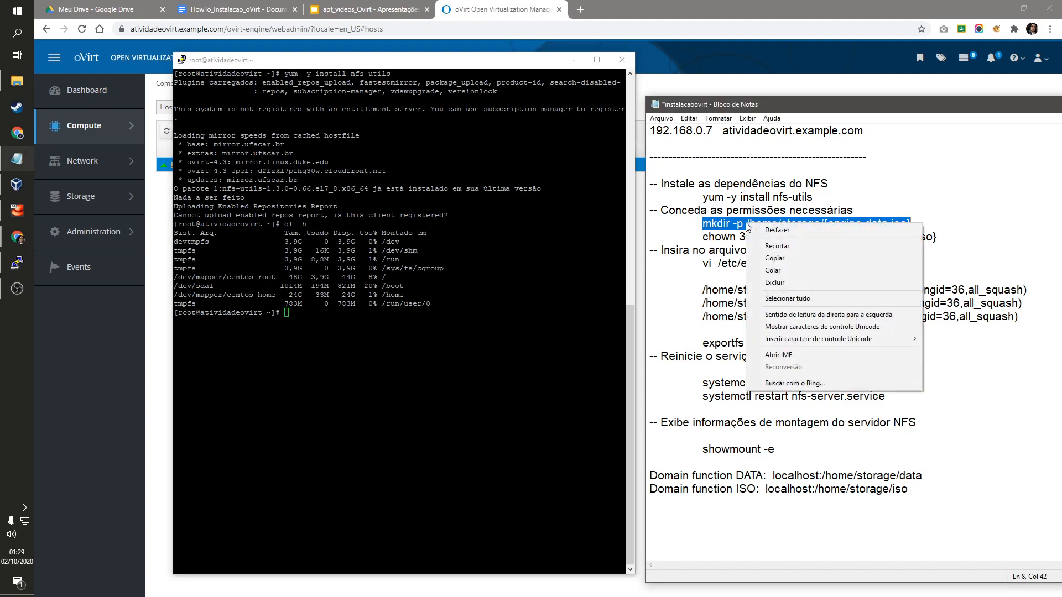
pyautogui.click(772, 259)
pyautogui.hotkey('alt', 'Tab')
pyautogui.press('shift+Insert')
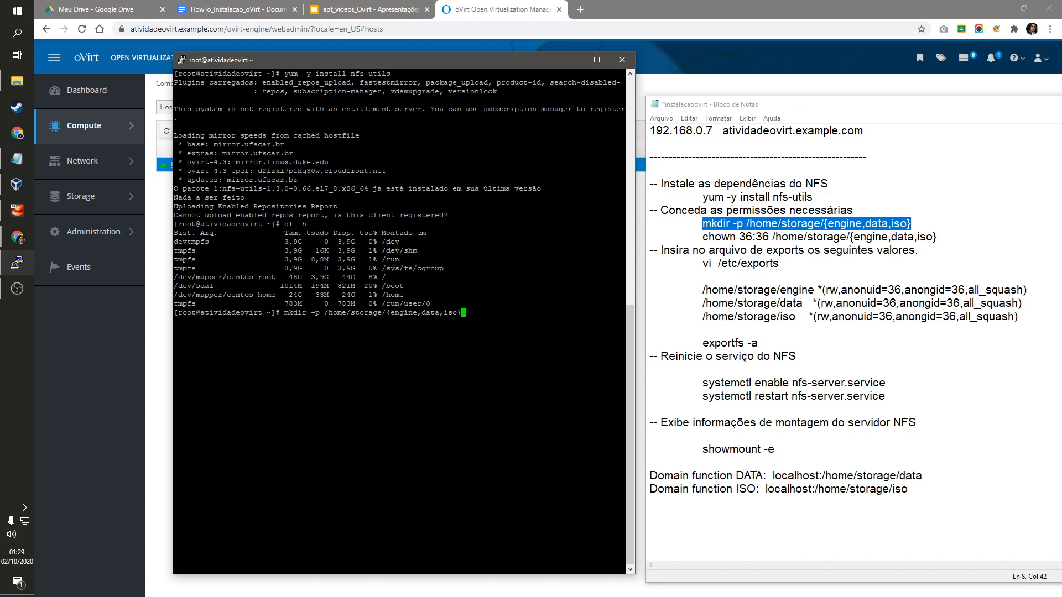
pyautogui.press('Return')
# Assign ownership of the storage directories by running chown 36:36 /home/storage/{engine,data,iso}.
pyautogui.moveTo(938, 236); pyautogui.dragTo(702, 237)
pyautogui.hotkey('ctrl', 'c')
pyautogui.hotkey('alt', 'Tab')
pyautogui.press('shift+Insert')
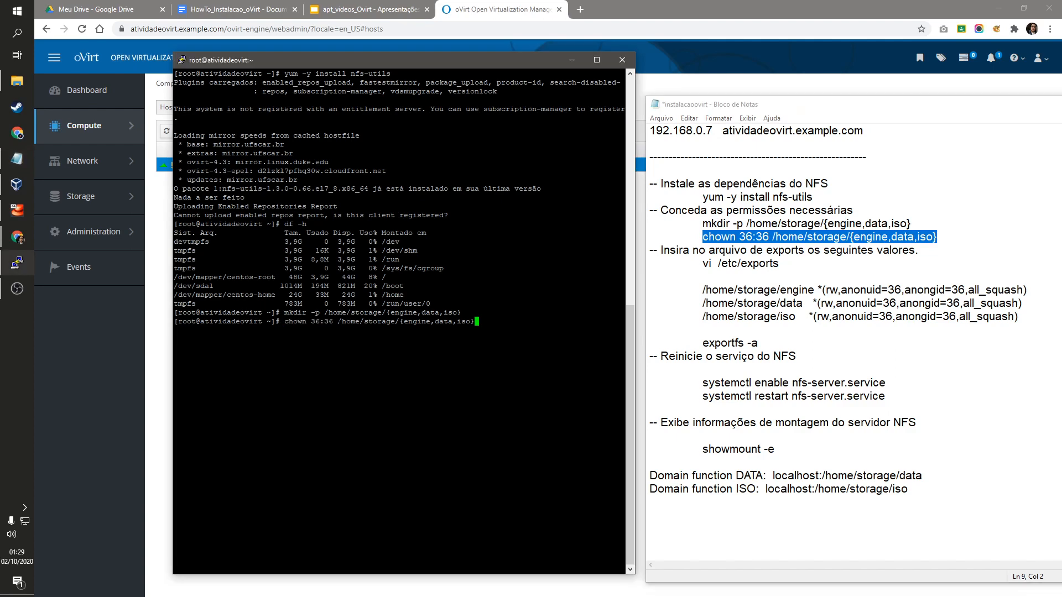
pyautogui.press('Return')
# Open the NFS exports file by running vi /etc/exports from the notes.
pyautogui.moveTo(780, 263); pyautogui.dragTo(702, 263)
pyautogui.hotkey('ctrl', 'c')
pyautogui.hotkey('alt', 'Tab')
pyautogui.press('shift+Insert')
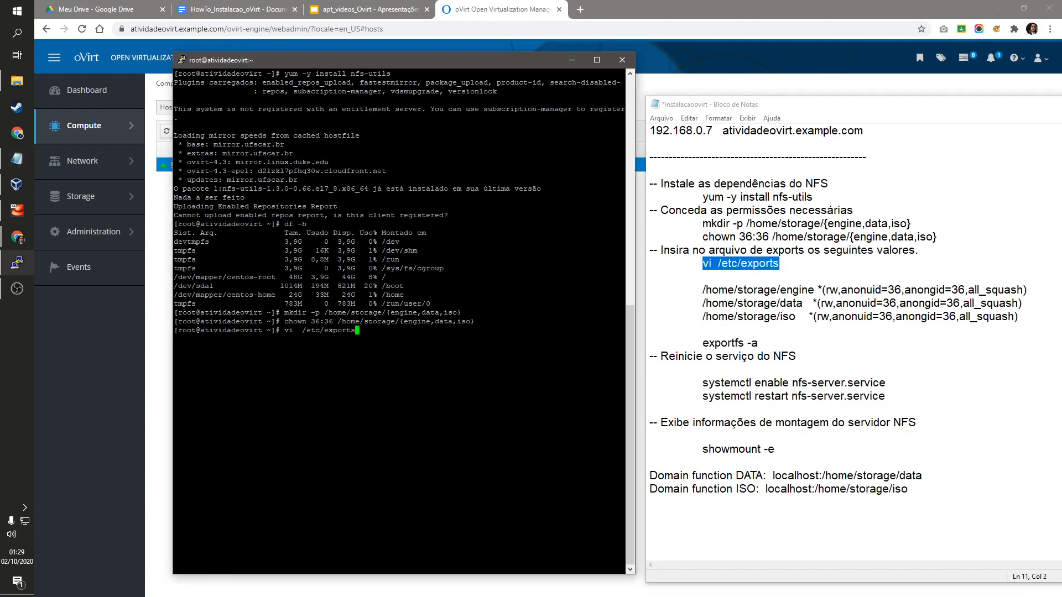
pyautogui.press('Return')
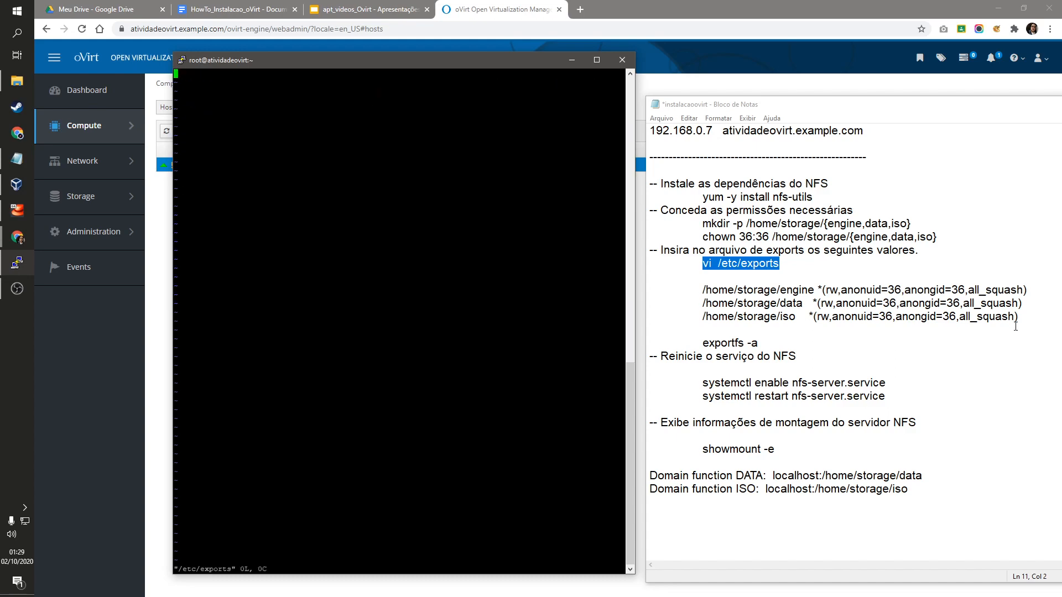
# Insert the notes' engine, data and iso export lines with (rw,anonuid=36,anongid=36,all_squash) into /etc/exports.
pyautogui.moveTo(1017, 319); pyautogui.dragTo(703, 294)
pyautogui.rightClick(714, 294)
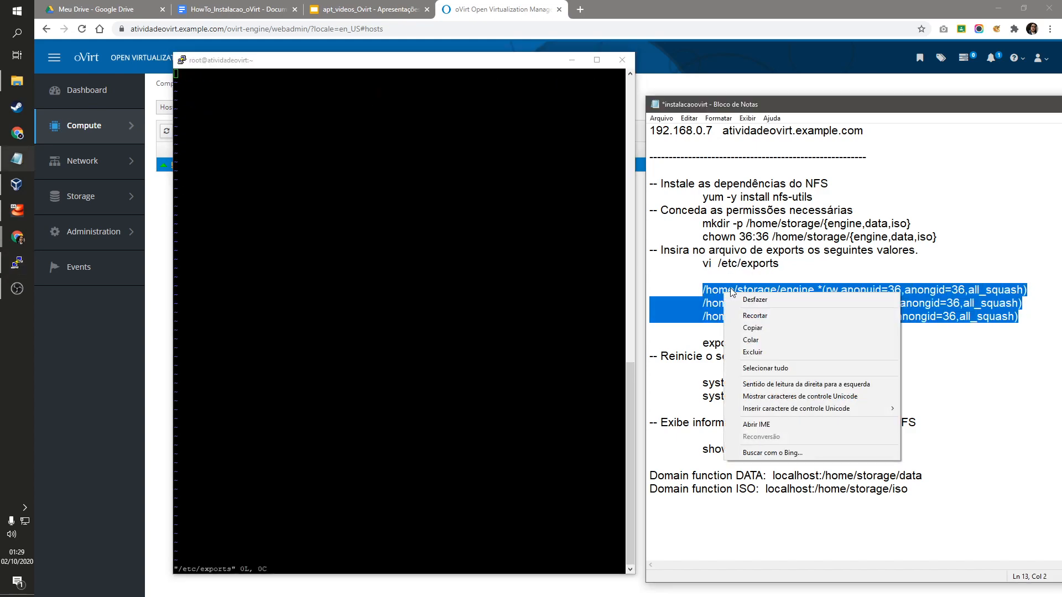
pyautogui.click(744, 334)
pyautogui.hotkey('alt', 'Tab')
pyautogui.press('i')
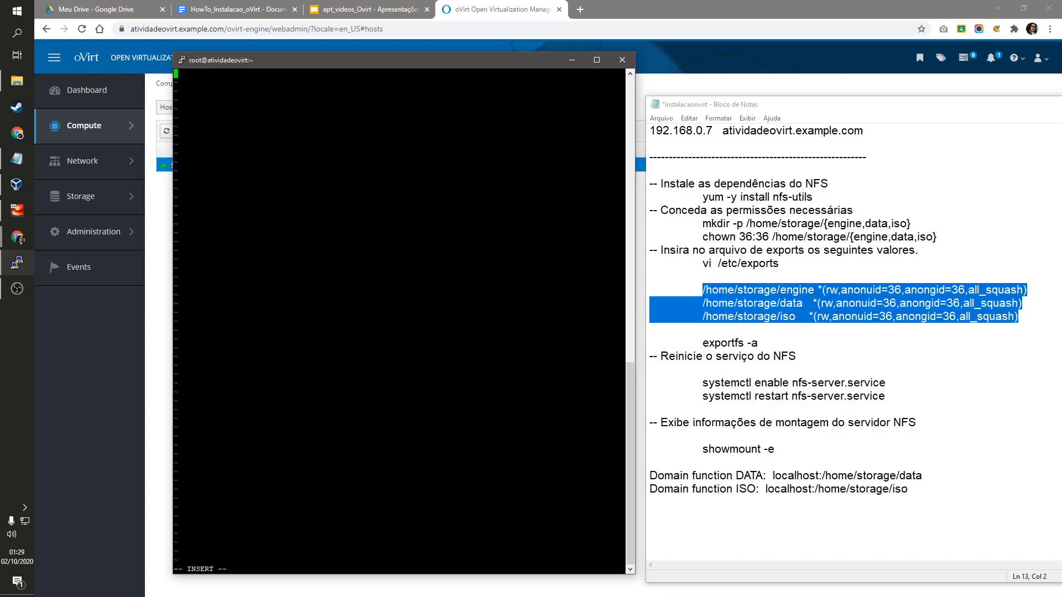
pyautogui.press('shift+Insert')
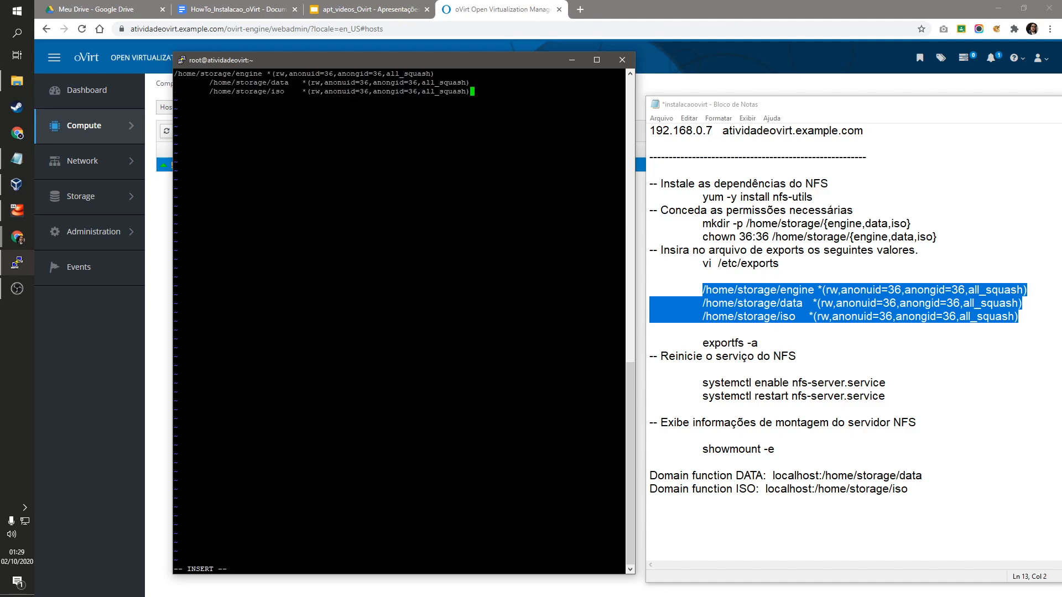
# Remove the leading indentation from the data and iso export lines, then save and close the file with :wq.
pyautogui.press('Left')
pyautogui.press('Left')
pyautogui.press('Left')
pyautogui.press('Left')
pyautogui.press('Left')
pyautogui.press('Left')
pyautogui.press('Left')
pyautogui.press('Left')
pyautogui.press('Left')
pyautogui.press('Left')
pyautogui.press('Left')
pyautogui.press('Left')
pyautogui.press('Left')
pyautogui.press('Left')
pyautogui.press('Left')
pyautogui.press('Left')
pyautogui.press('Left')
pyautogui.press('Left')
pyautogui.press('Left')
pyautogui.press('Left')
pyautogui.press('Left')
pyautogui.press('Left')
pyautogui.press('Left')
pyautogui.press('Left')
pyautogui.press('Left')
pyautogui.press('Left')
pyautogui.press('Left')
pyautogui.press('Left')
pyautogui.press('Left')
pyautogui.press('Left')
pyautogui.press('Left')
pyautogui.press('Left')
pyautogui.press('Left')
pyautogui.press('Left')
pyautogui.press('Left')
pyautogui.press('Left')
pyautogui.press('Left')
pyautogui.press('Left')
pyautogui.press('Left')
pyautogui.press('Left')
pyautogui.press('Up')
pyautogui.press('BackSpace')
pyautogui.press('Down')
pyautogui.press('Delete')
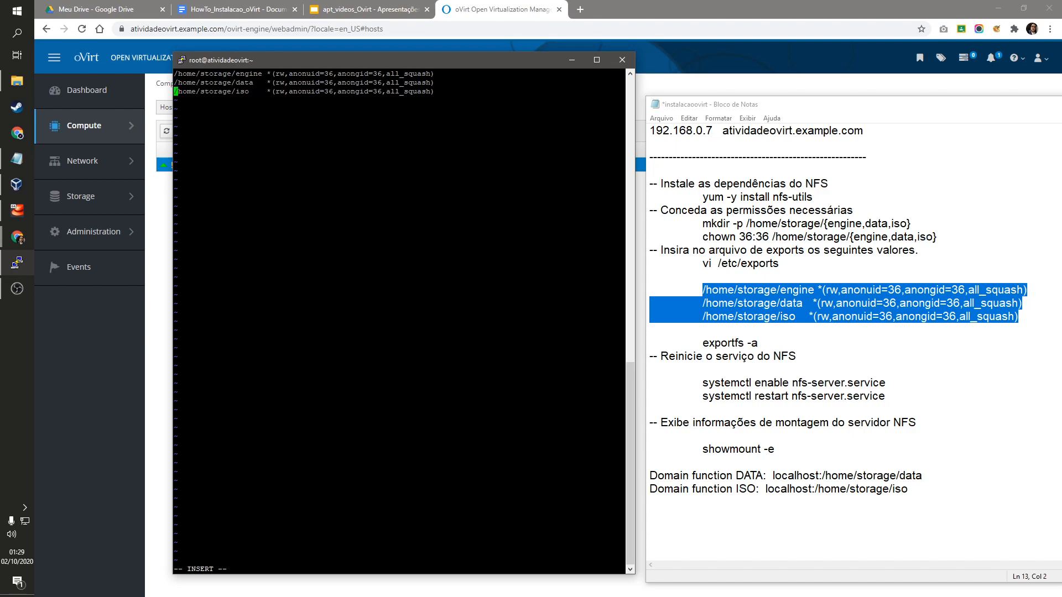
pyautogui.press('Escape')
pyautogui.write(':wq')
pyautogui.press('Return')
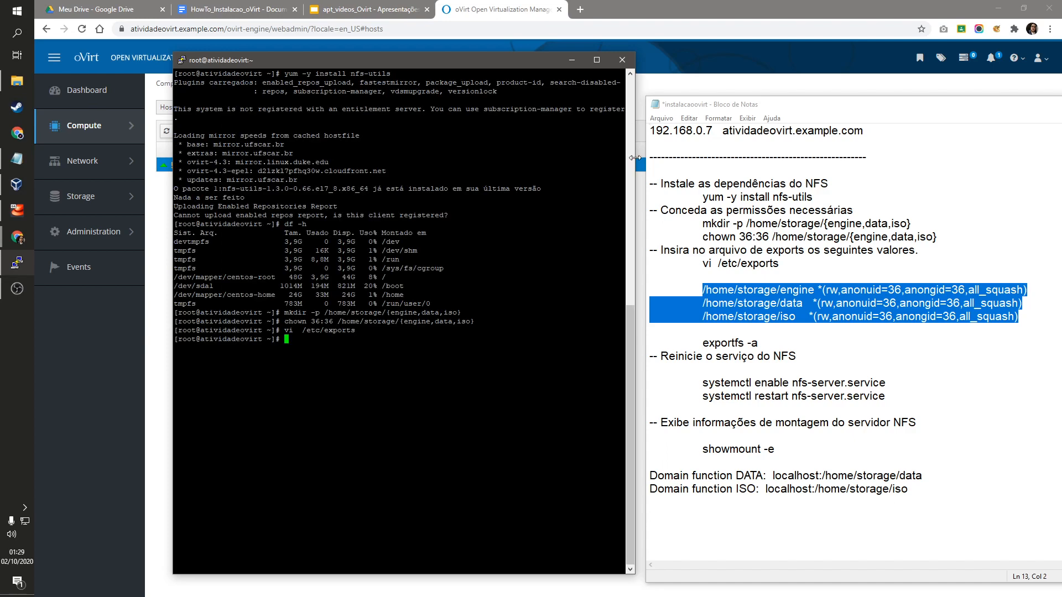
# Export all the configured NFS directories by running exportfs -a from the notes.
pyautogui.click(761, 348)
pyautogui.moveTo(761, 348); pyautogui.dragTo(700, 344)
pyautogui.hotkey('ctrl', 'c')
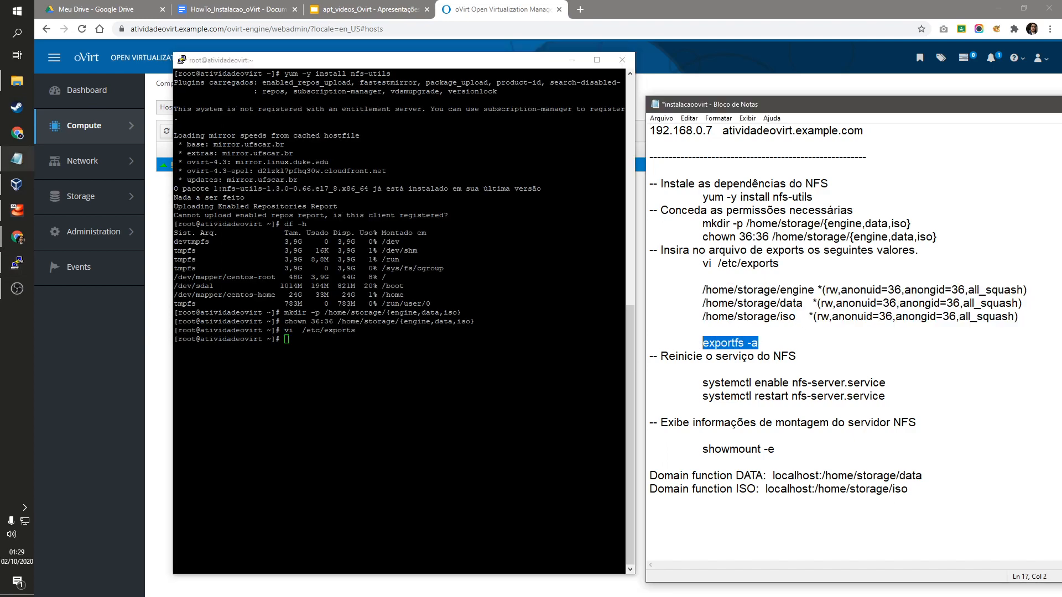
pyautogui.rightClick(470, 354)
pyautogui.press('Return')
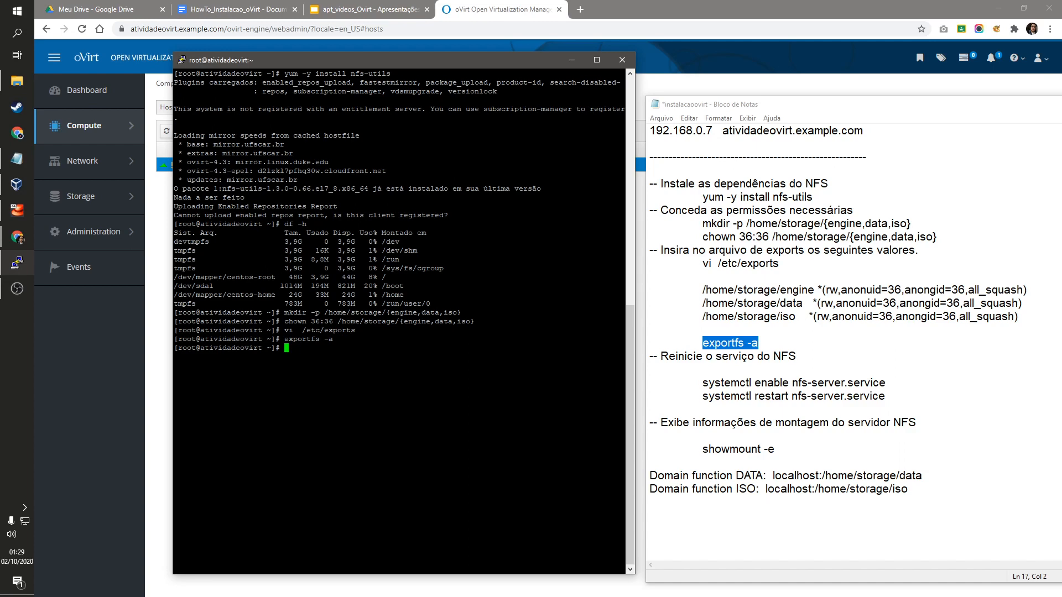
# Enable the NFS server at startup by running systemctl enable nfs-server.service.
pyautogui.moveTo(884, 383); pyautogui.dragTo(700, 382)
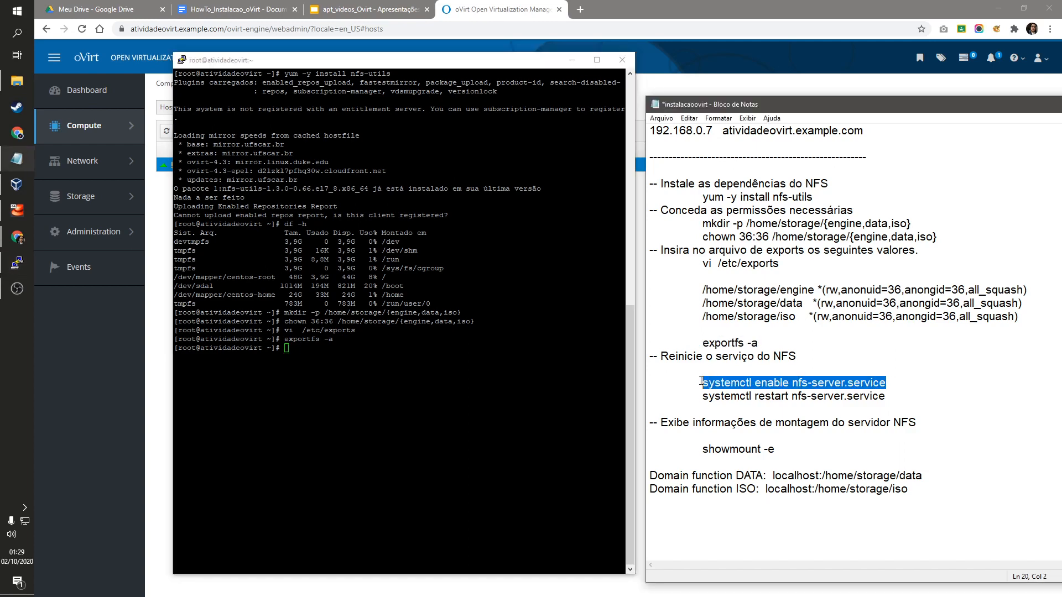
pyautogui.hotkey('ctrl', 'c')
pyautogui.hotkey('alt', 'Tab')
pyautogui.press('shift+Insert')
pyautogui.press('Return')
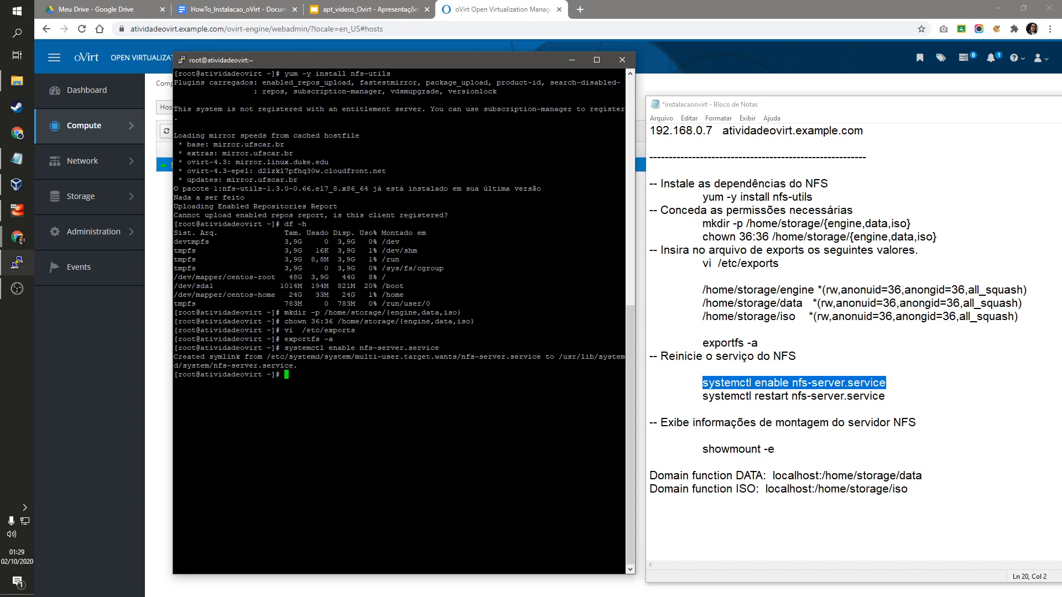
# Restart the NFS server by running systemctl restart nfs-server.service.
pyautogui.moveTo(891, 395); pyautogui.dragTo(700, 400)
pyautogui.hotkey('ctrl', 'c')
pyautogui.hotkey('alt', 'Tab')
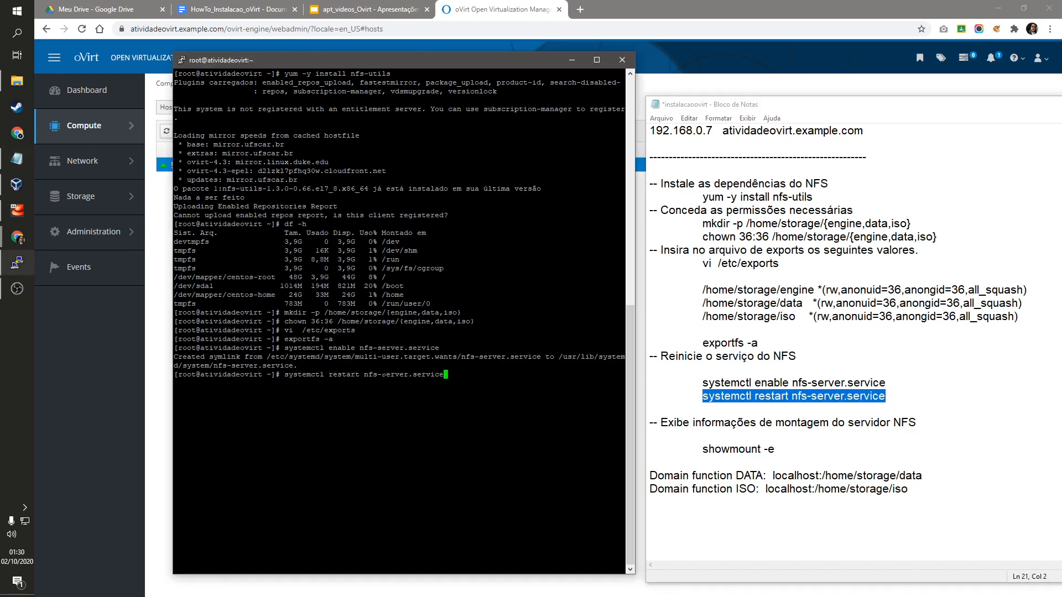
pyautogui.press('shift+Insert')
pyautogui.press('Return')
# Display the NFS server's export list by running showmount -e from the notes.
pyautogui.moveTo(787, 449); pyautogui.dragTo(701, 451)
pyautogui.rightClick(724, 453)
pyautogui.click(763, 318)
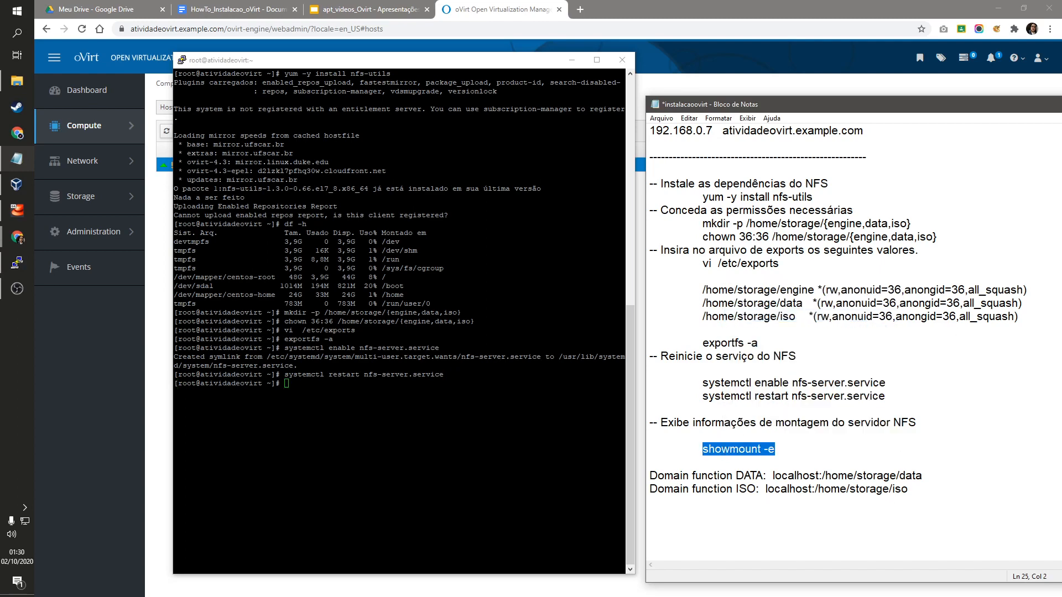
pyautogui.hotkey('alt', 'Tab')
pyautogui.press('shift+Insert')
pyautogui.press('Return')
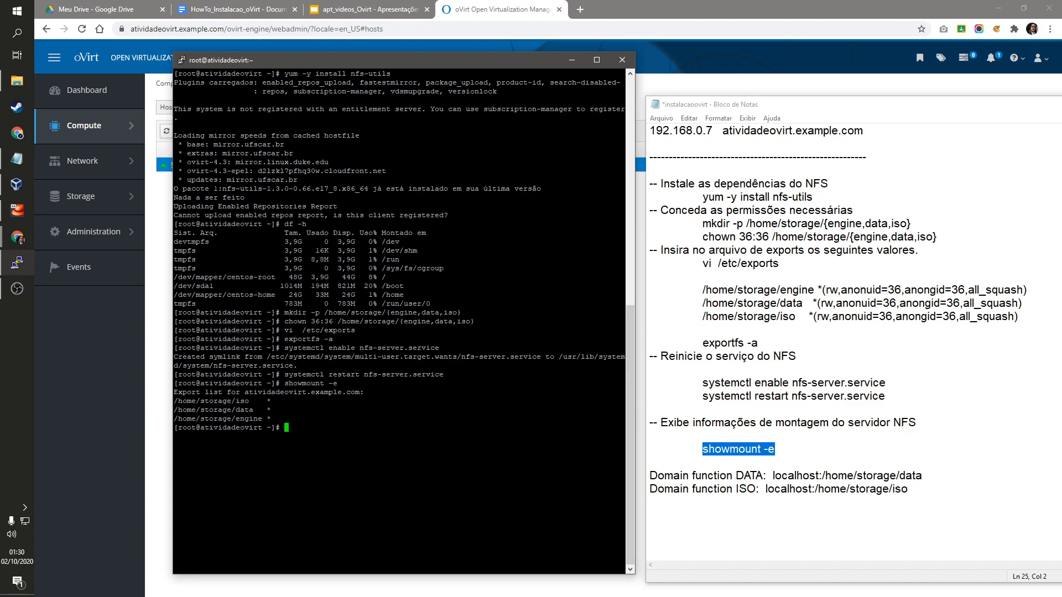
# Switch back to oVirt in the browser and open the list of storage domains.
pyautogui.click(121, 377)
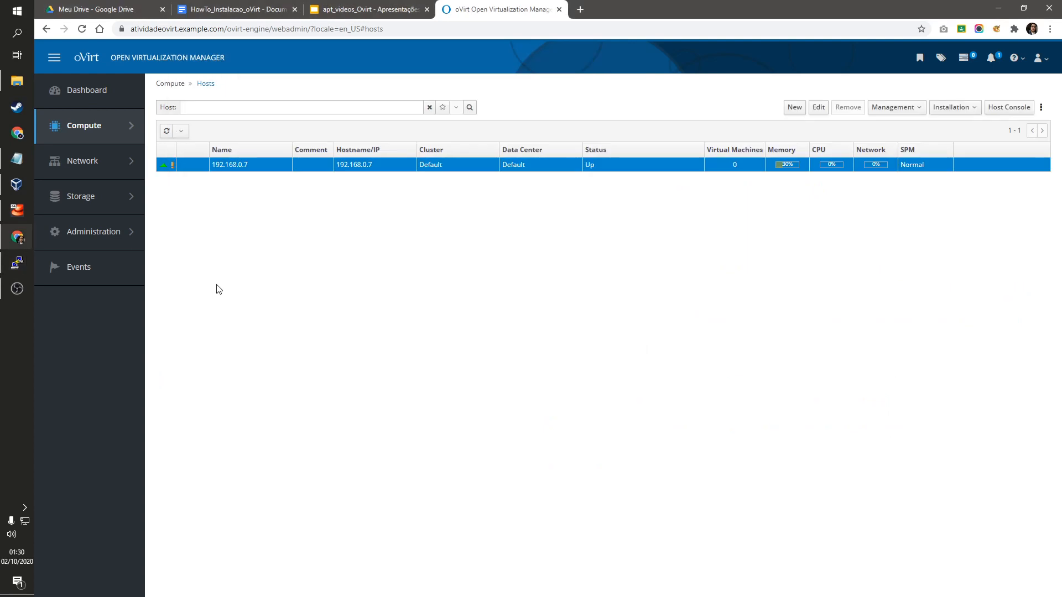
pyautogui.moveTo(128, 208)
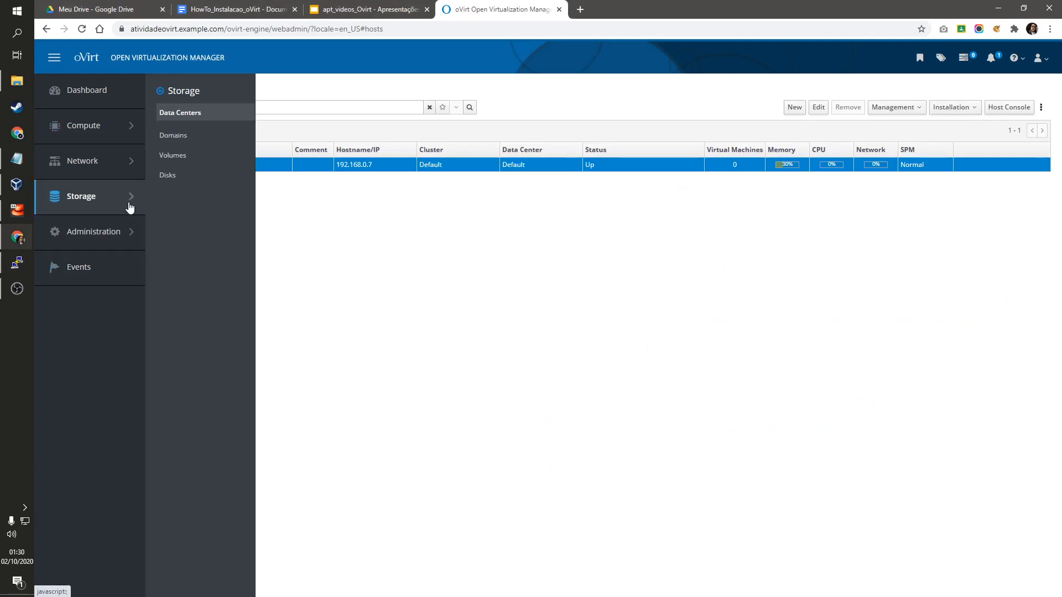
pyautogui.click(175, 137)
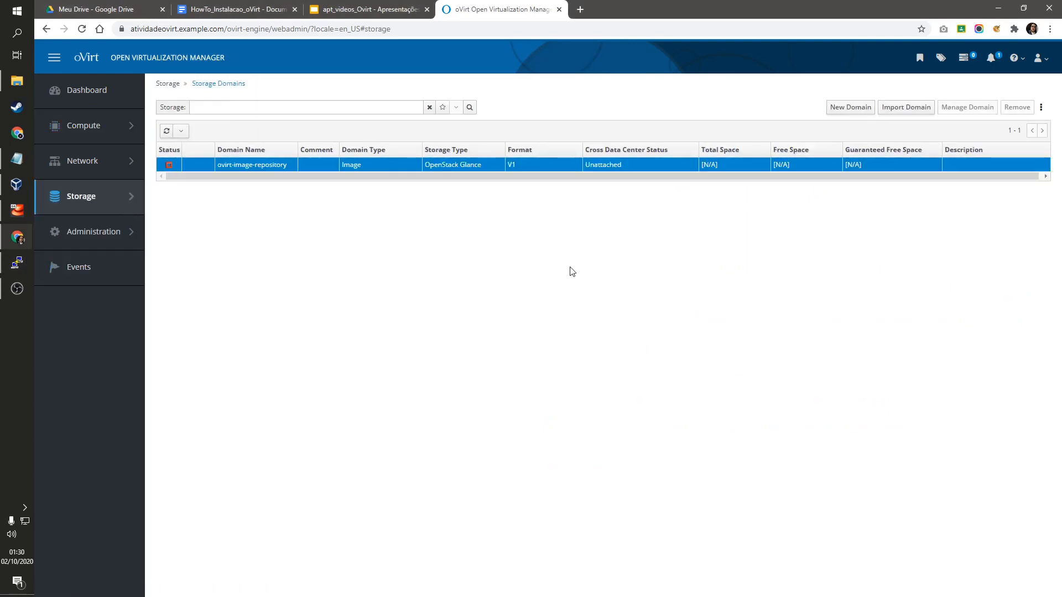
# Start a new NFS storage domain with the Data function, entering datadomain as both its name and description.
pyautogui.click(856, 114)
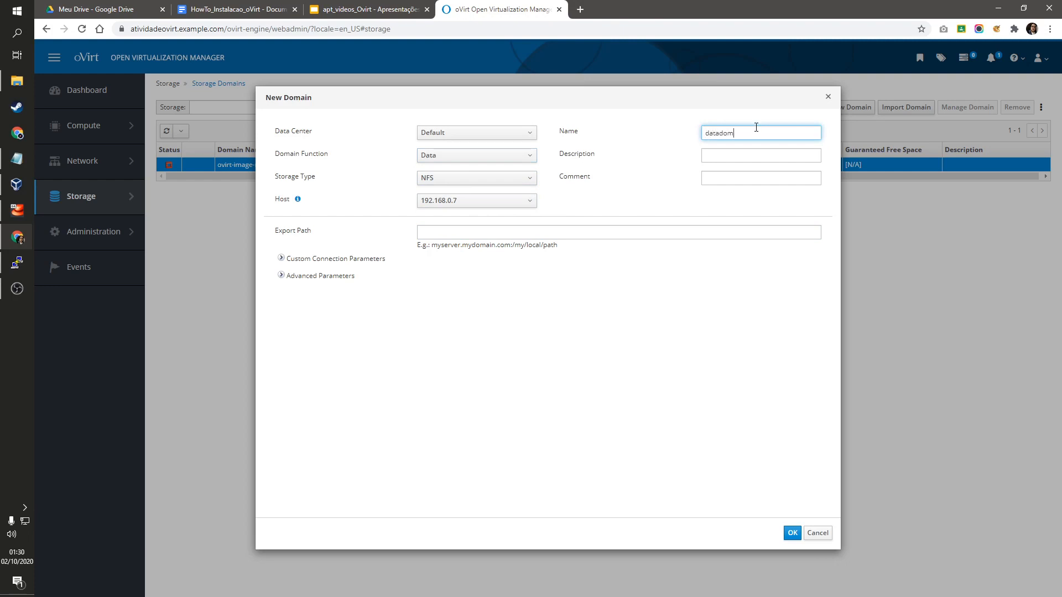
pyautogui.click(780, 156)
pyautogui.write('datadomain')
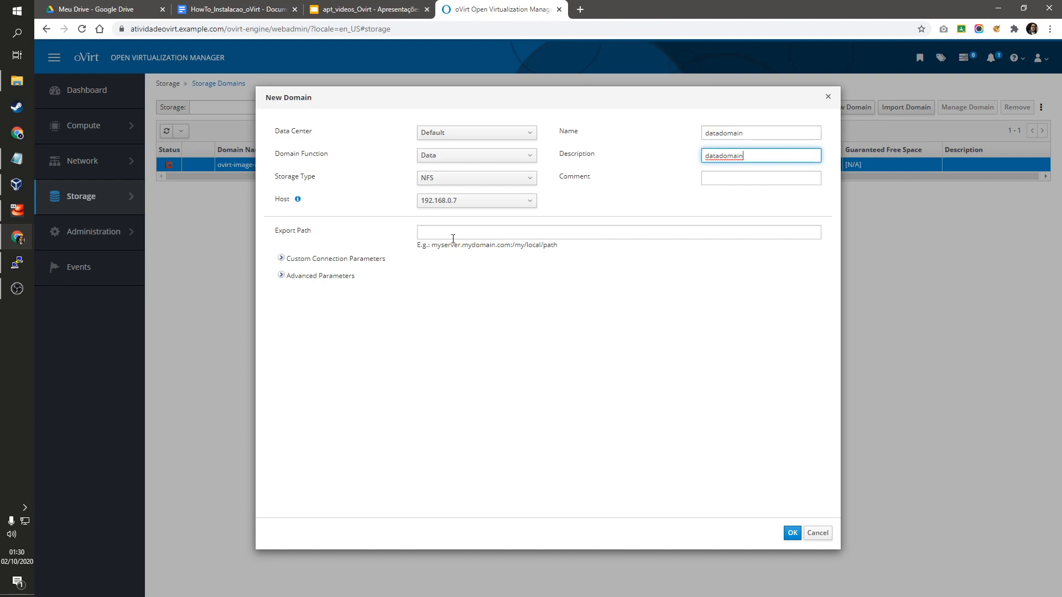
# Copy localhost:/home/storage/data from the notes into the export path, create the data domain and select it in the list.
pyautogui.click(421, 233)
pyautogui.click(16, 158)
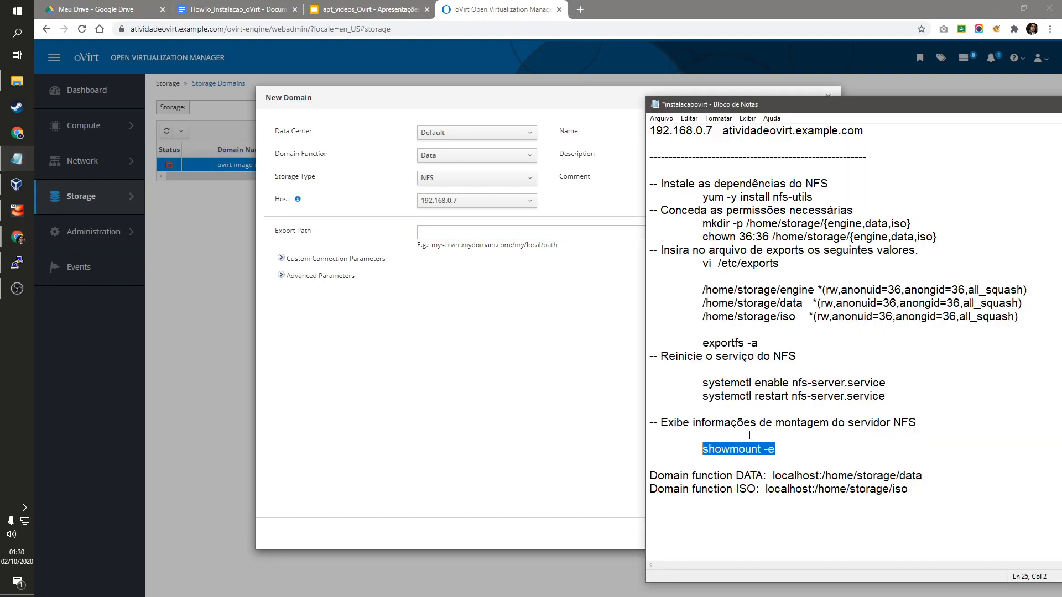
pyautogui.moveTo(922, 476); pyautogui.dragTo(773, 476)
pyautogui.rightClick(788, 488)
pyautogui.click(830, 358)
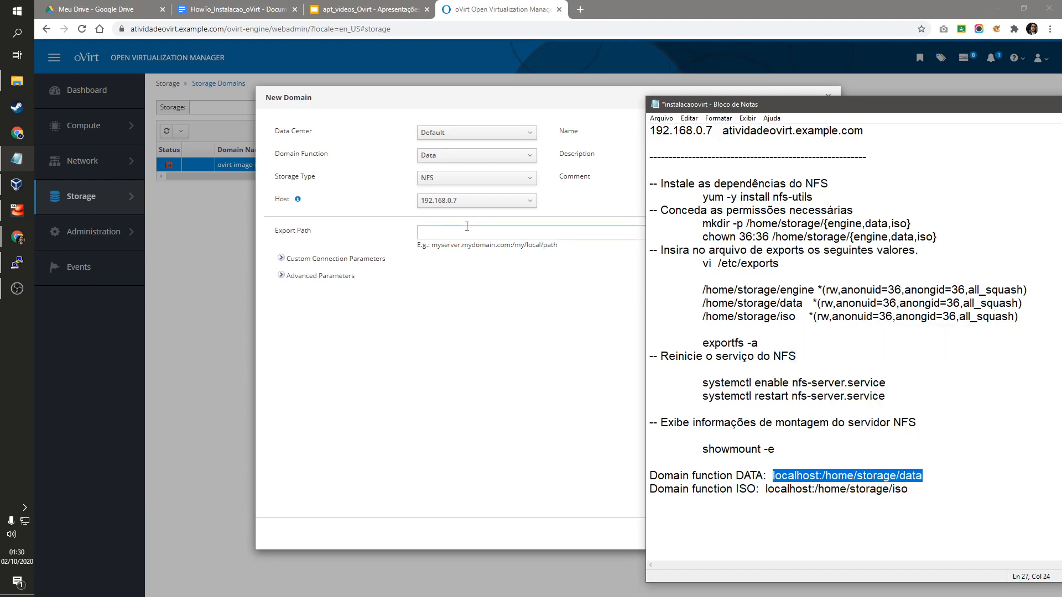
pyautogui.click(461, 238)
pyautogui.rightClick(461, 239)
pyautogui.click(494, 323)
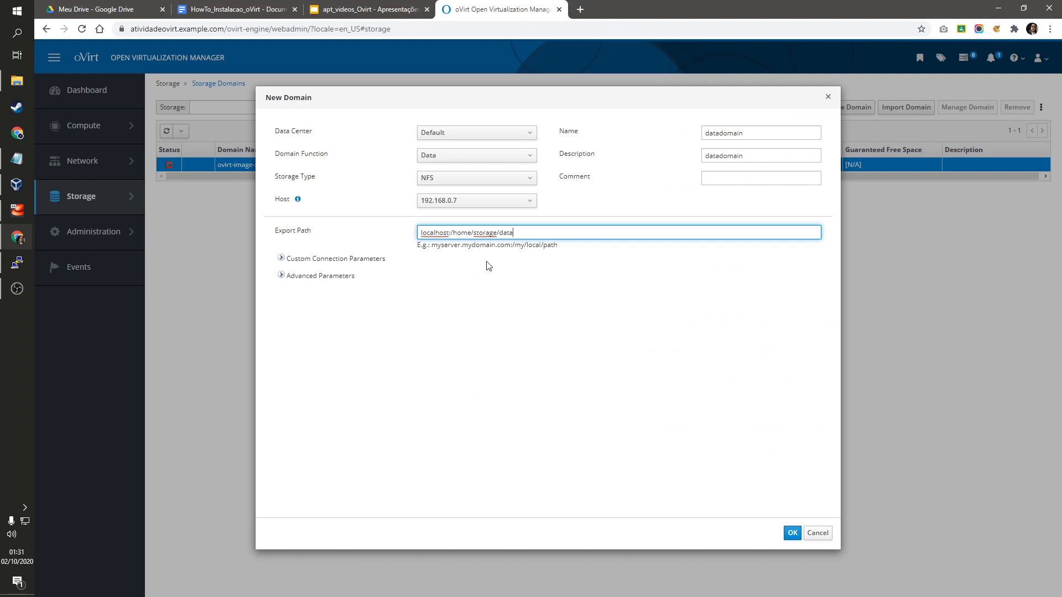
pyautogui.click(527, 233)
pyautogui.click(792, 534)
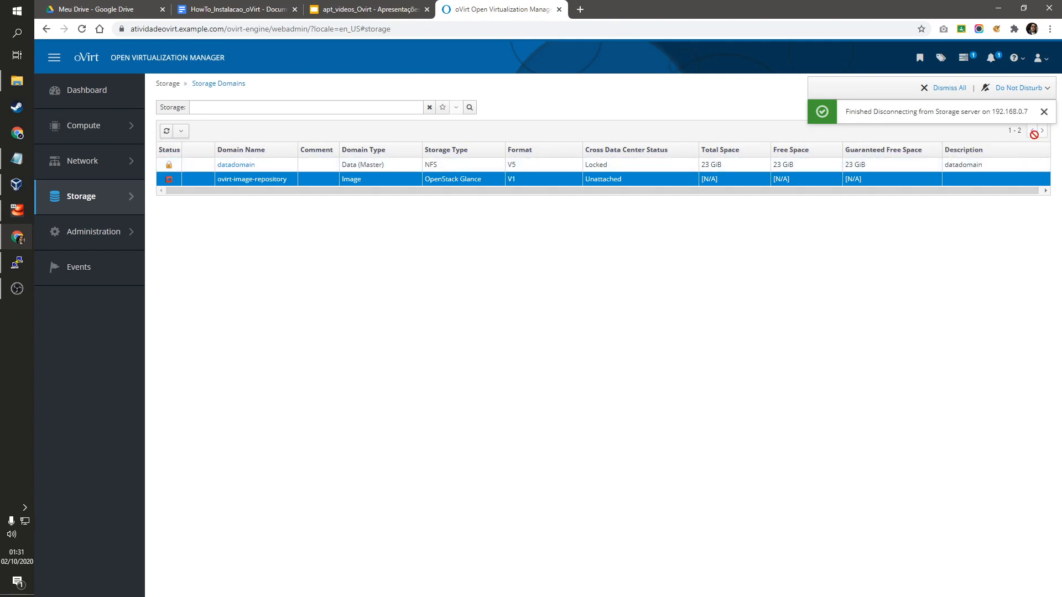
pyautogui.click(1044, 112)
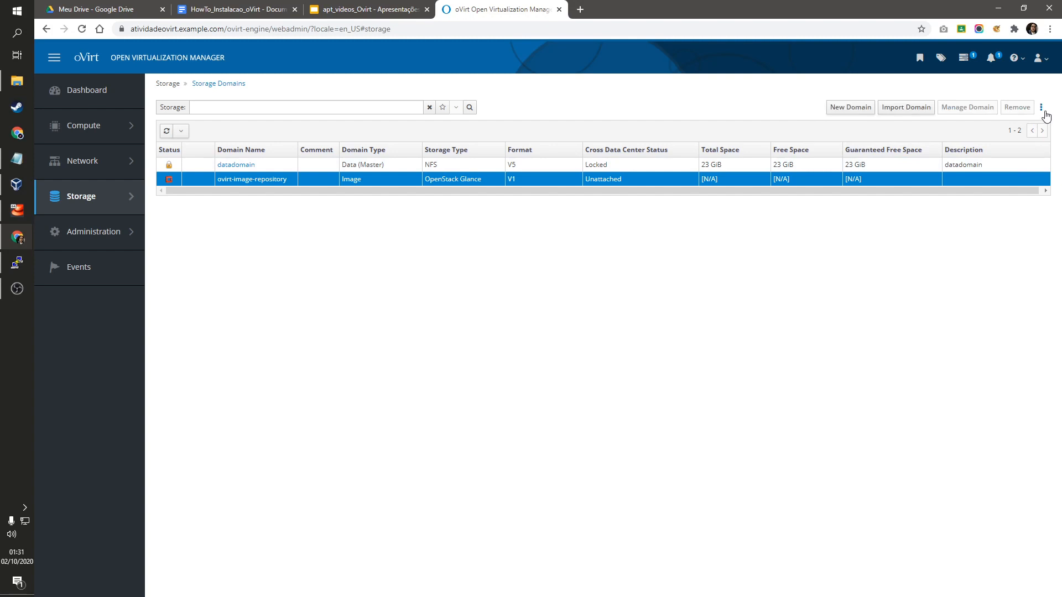
pyautogui.click(170, 169)
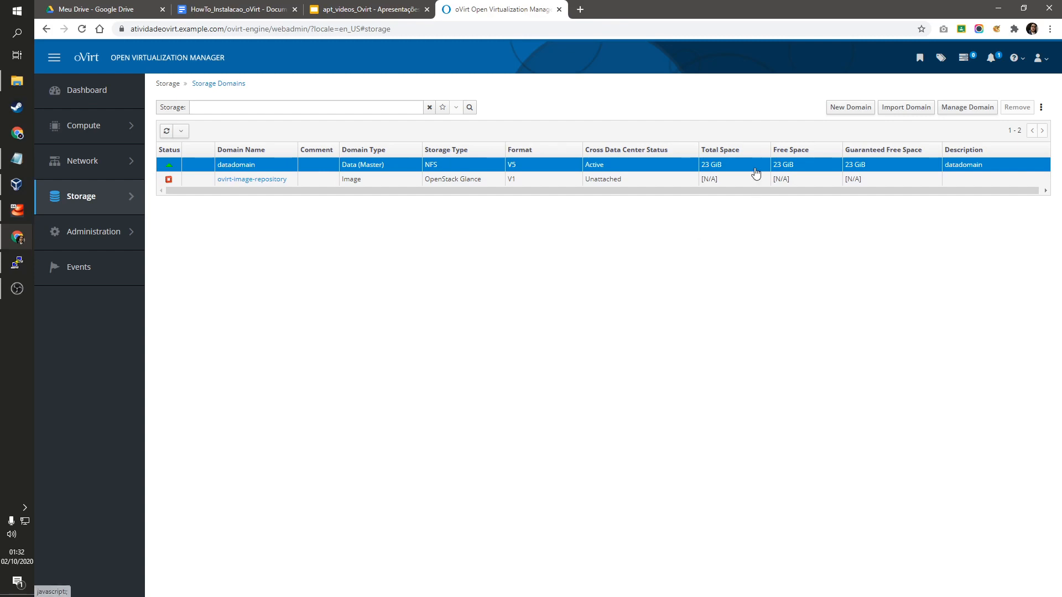
# Start another NFS storage domain with the ISO function, entering isodomain as its name and description.
pyautogui.click(851, 107)
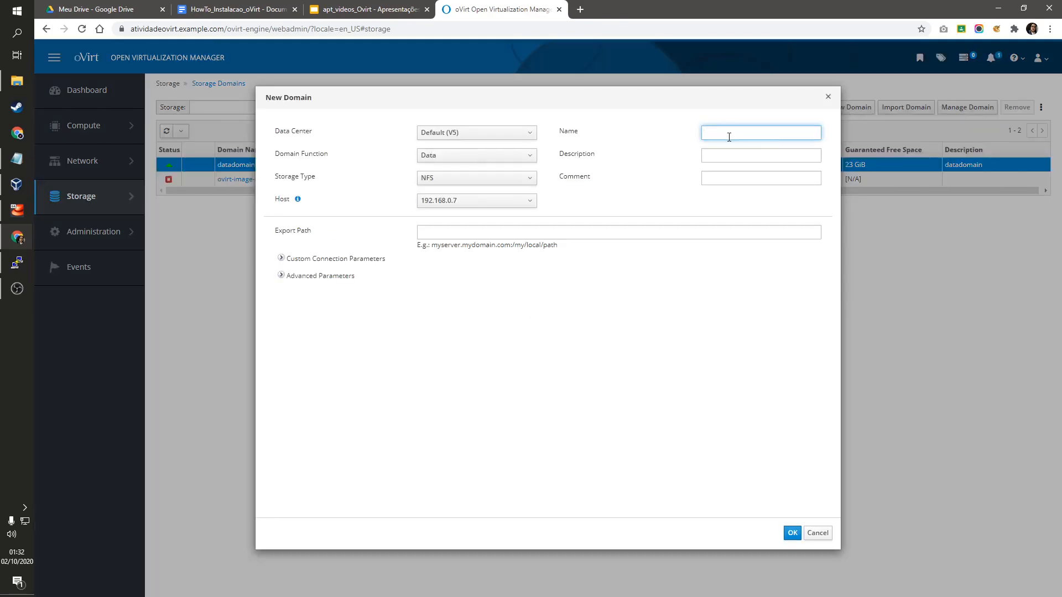
pyautogui.click(432, 161)
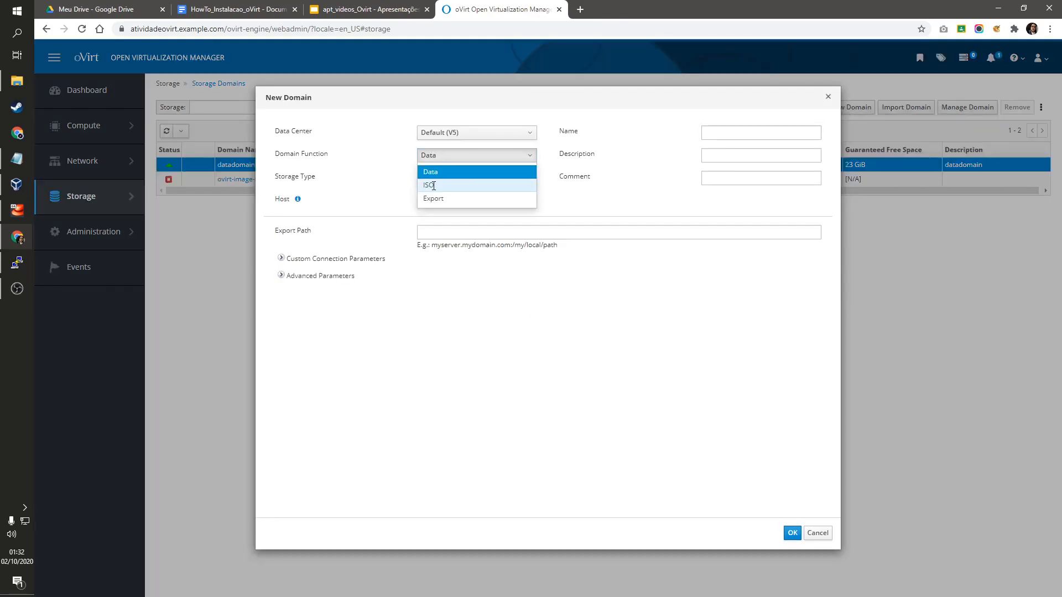
pyautogui.click(433, 185)
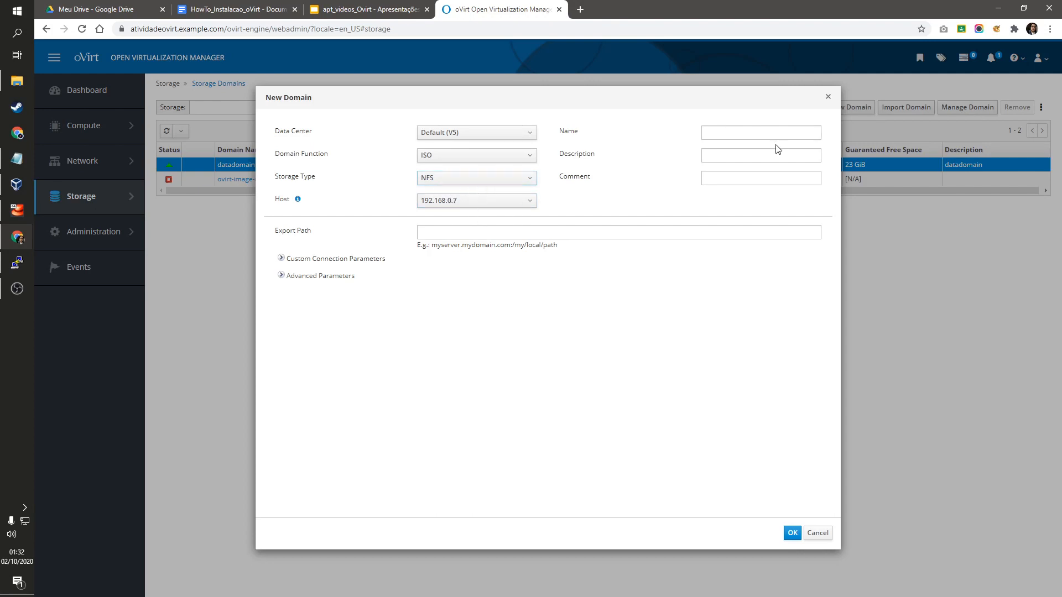
pyautogui.click(754, 136)
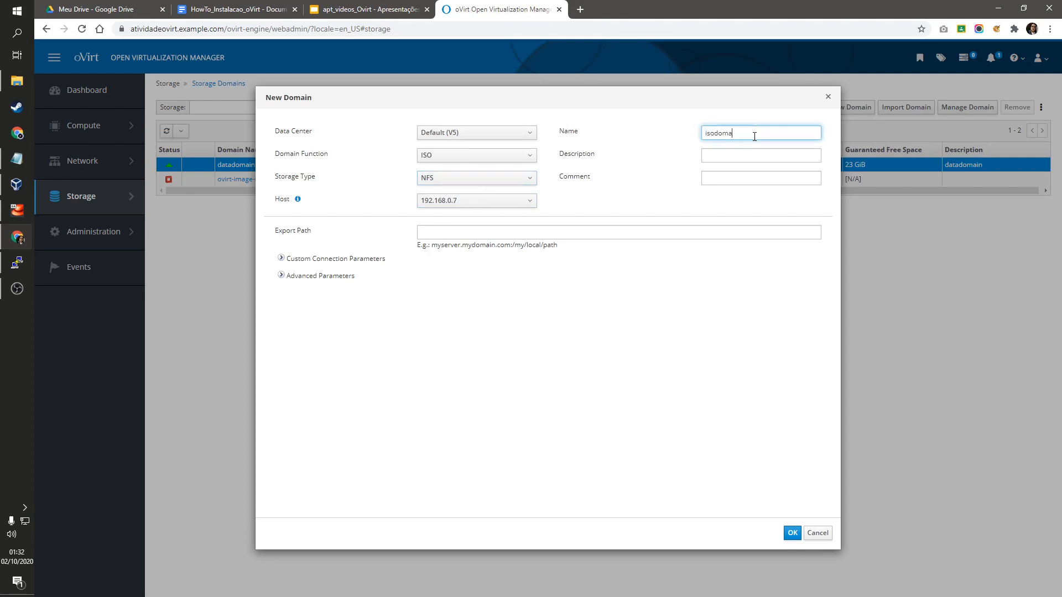
pyautogui.click(781, 155)
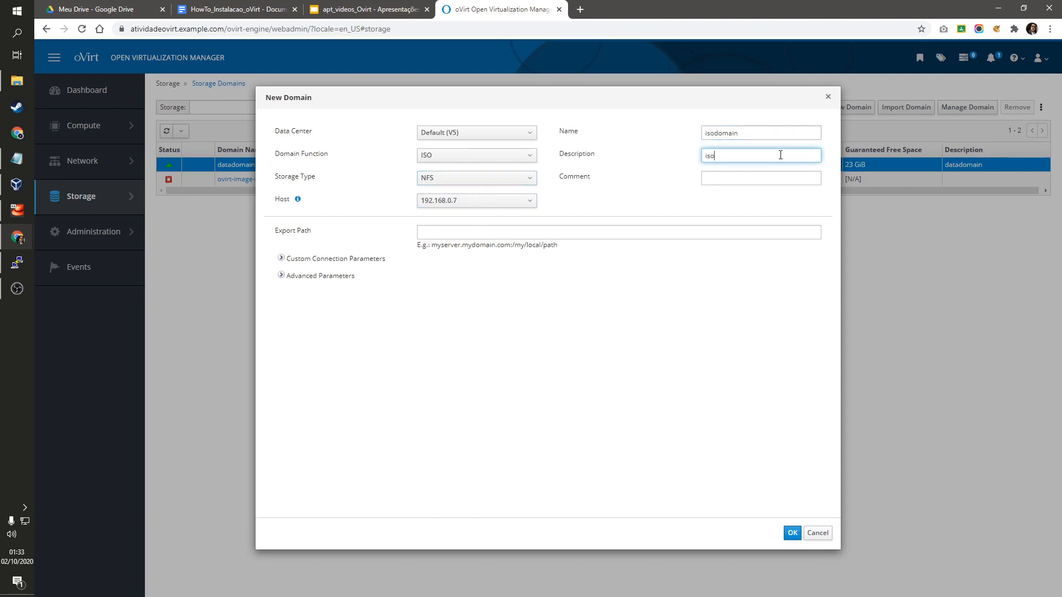
# Set the ISO domain's export path to localhost:/home/storage/iso and create the domain.
pyautogui.click(451, 232)
pyautogui.rightClick(455, 233)
pyautogui.click(498, 323)
pyautogui.click(450, 250)
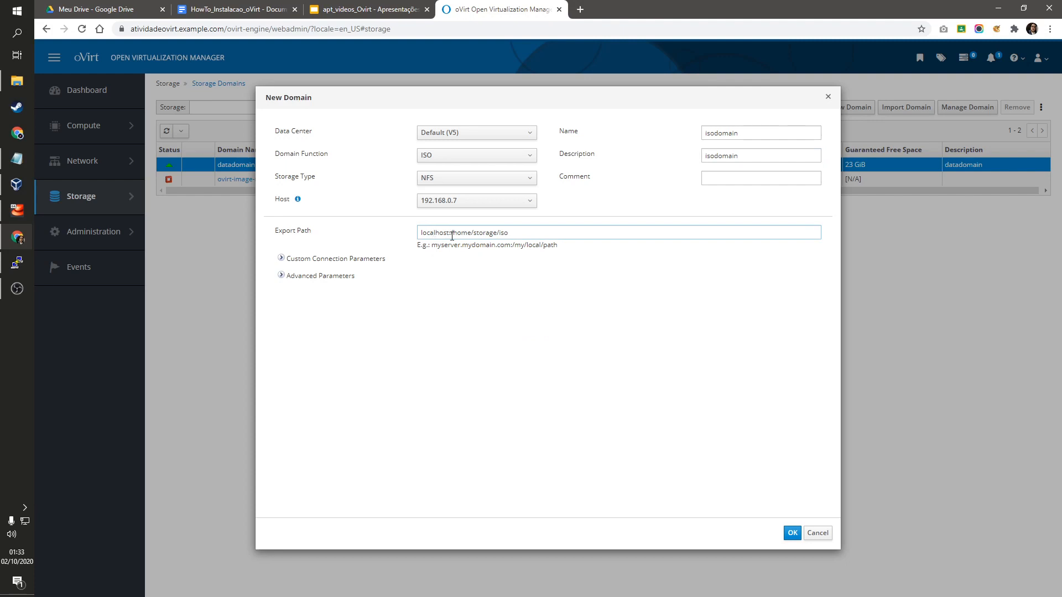
pyautogui.doubleClick(451, 232)
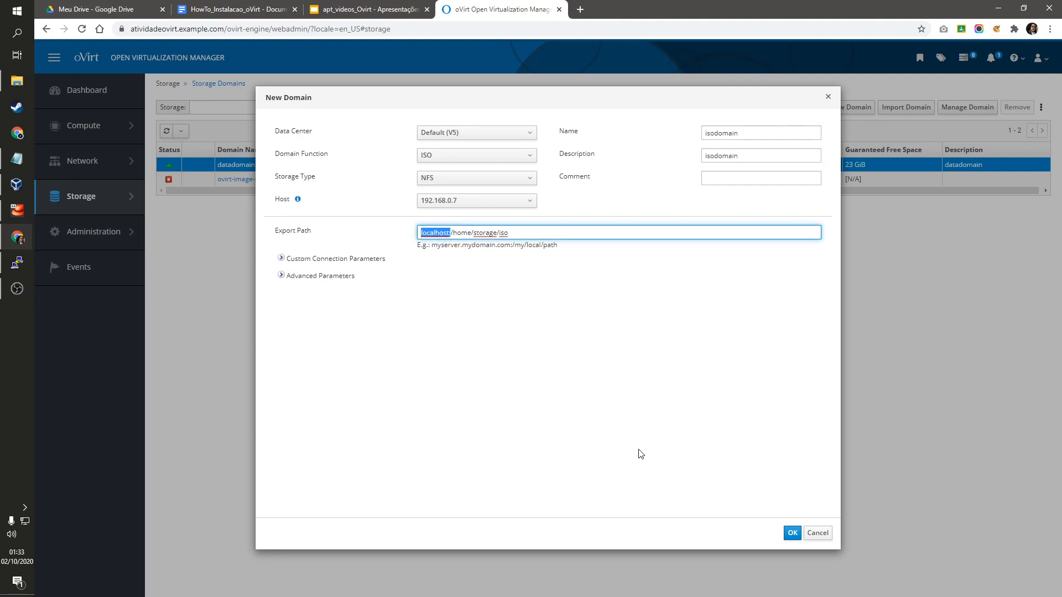
pyautogui.click(792, 532)
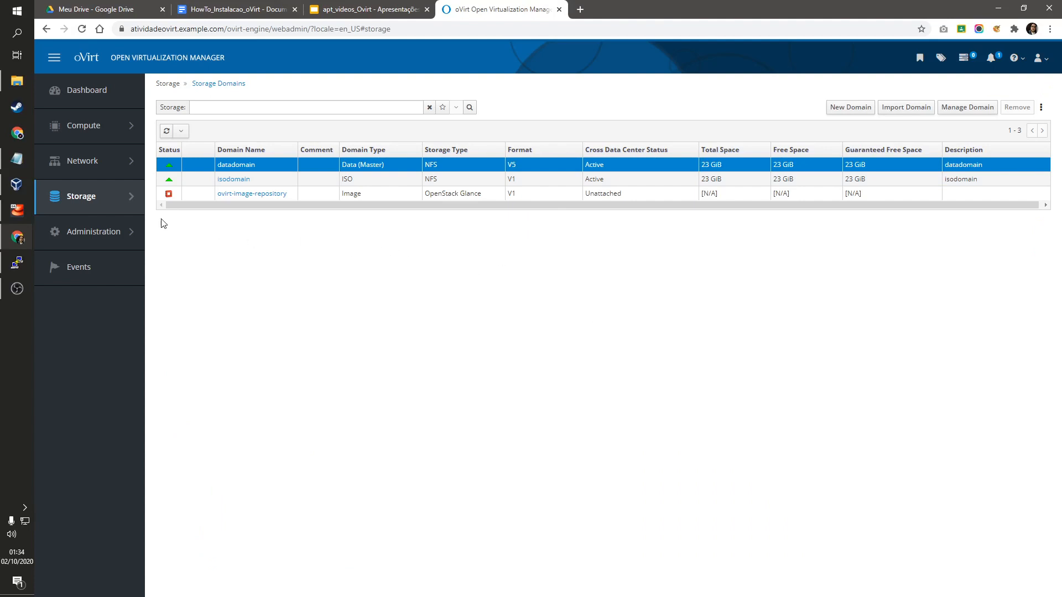
# Open the storage disks list and start an image upload with the file ubuntu-18.04.5-live-server-amd64.iso from the ImagensSO folder.
pyautogui.moveTo(132, 206)
pyautogui.click(164, 176)
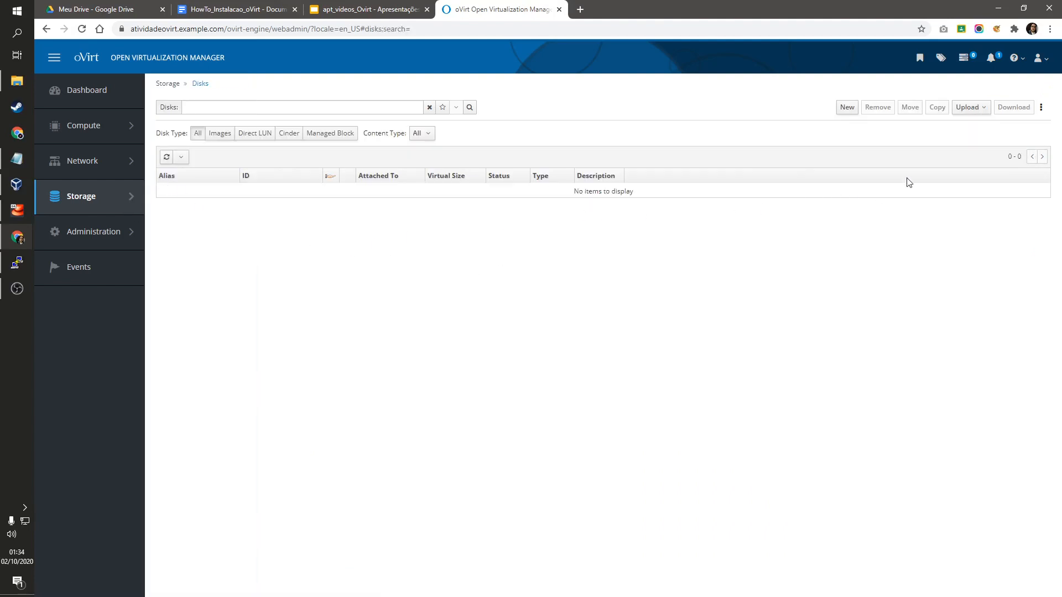
pyautogui.click(988, 110)
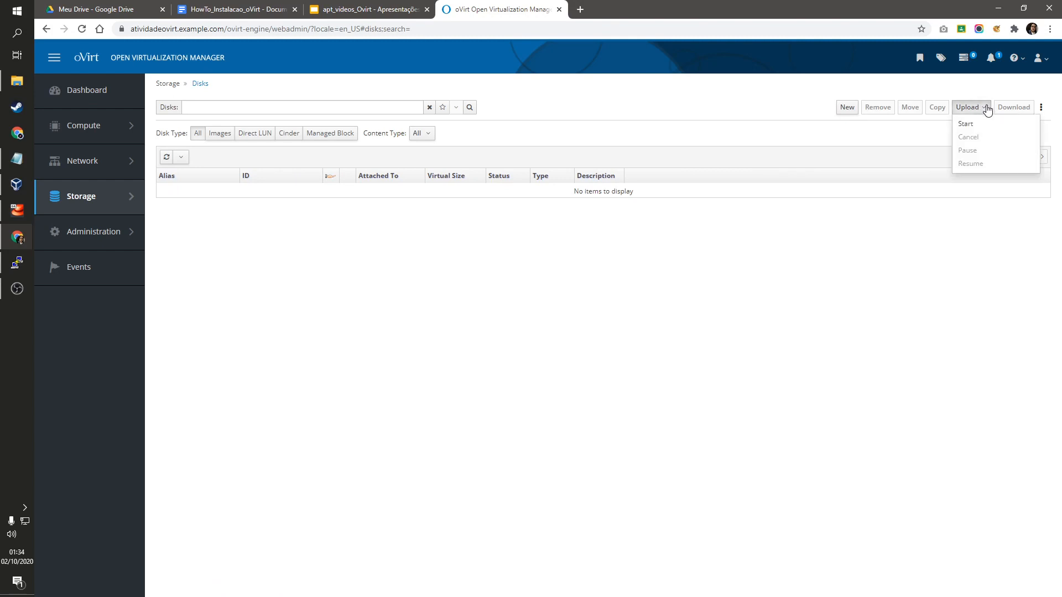
pyautogui.click(967, 127)
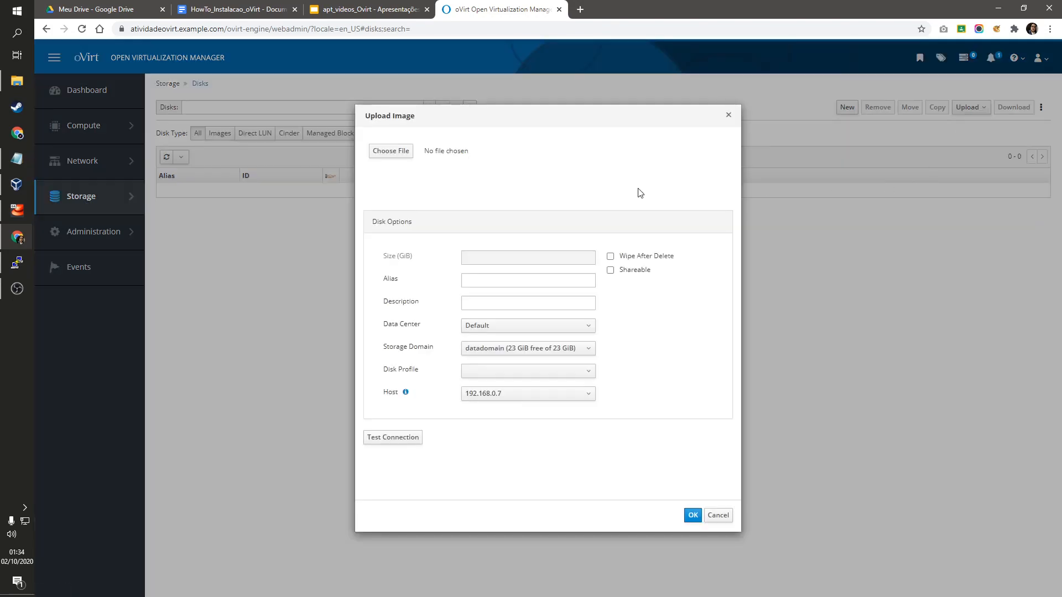
pyautogui.click(404, 153)
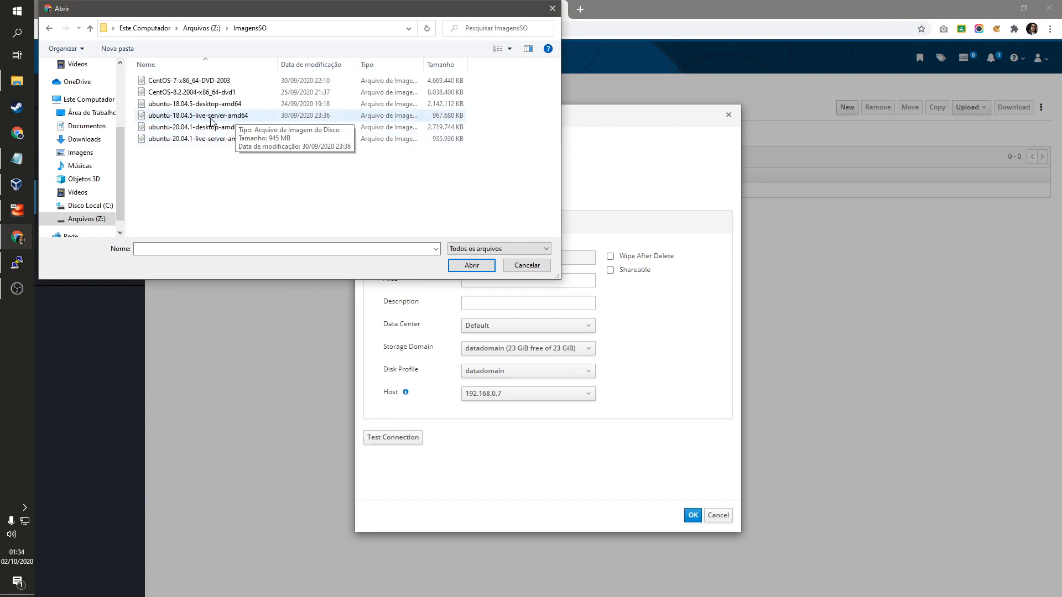
pyautogui.doubleClick(211, 122)
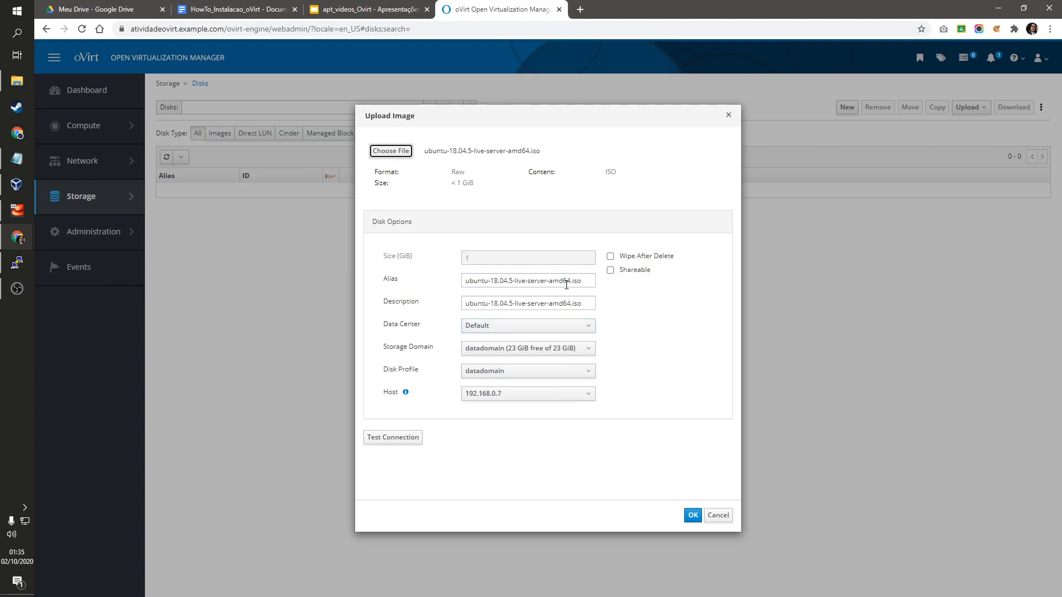
# Test the upload connection, choose host 192.168.0.7 and start uploading the Ubuntu image to datadomain.
pyautogui.click(393, 437)
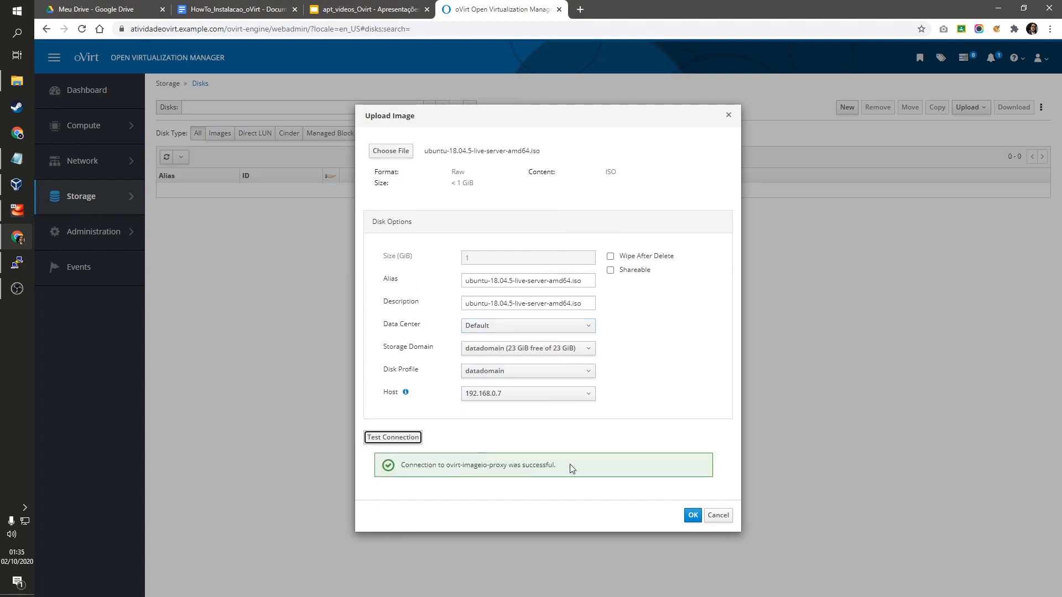
pyautogui.click(509, 393)
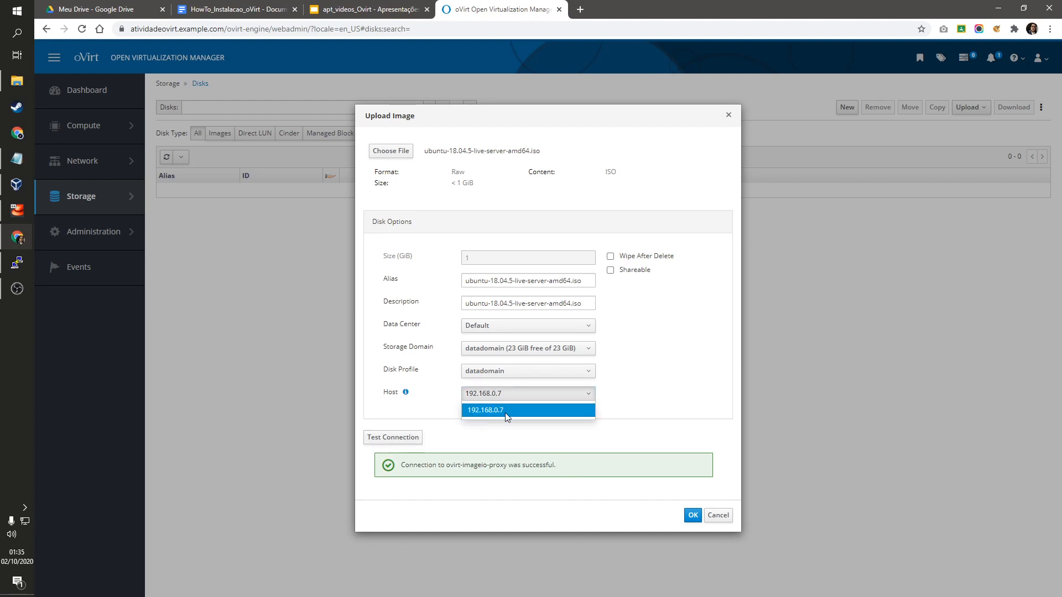
pyautogui.click(509, 411)
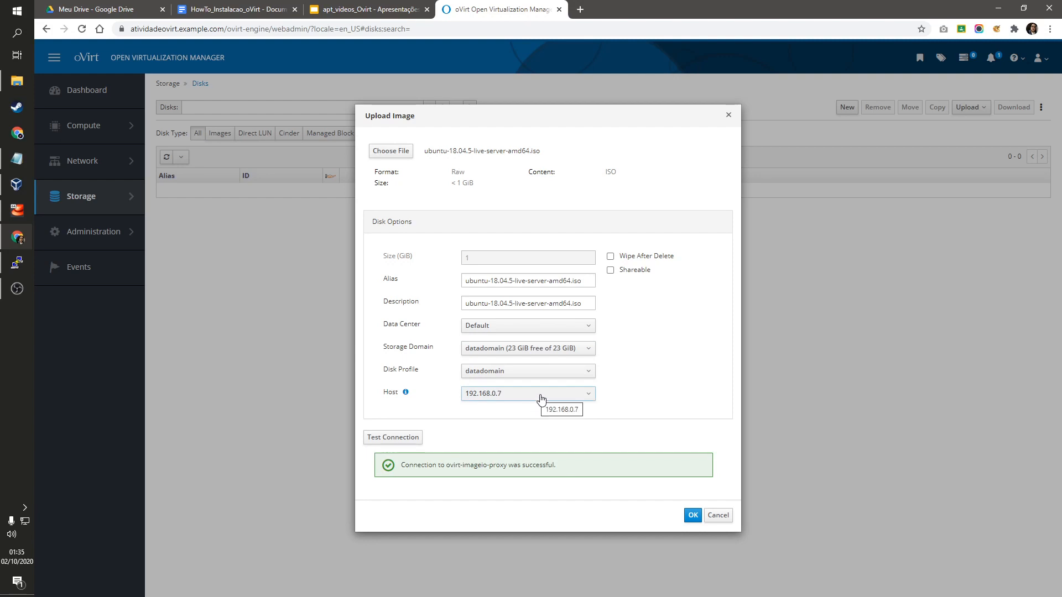
pyautogui.click(691, 515)
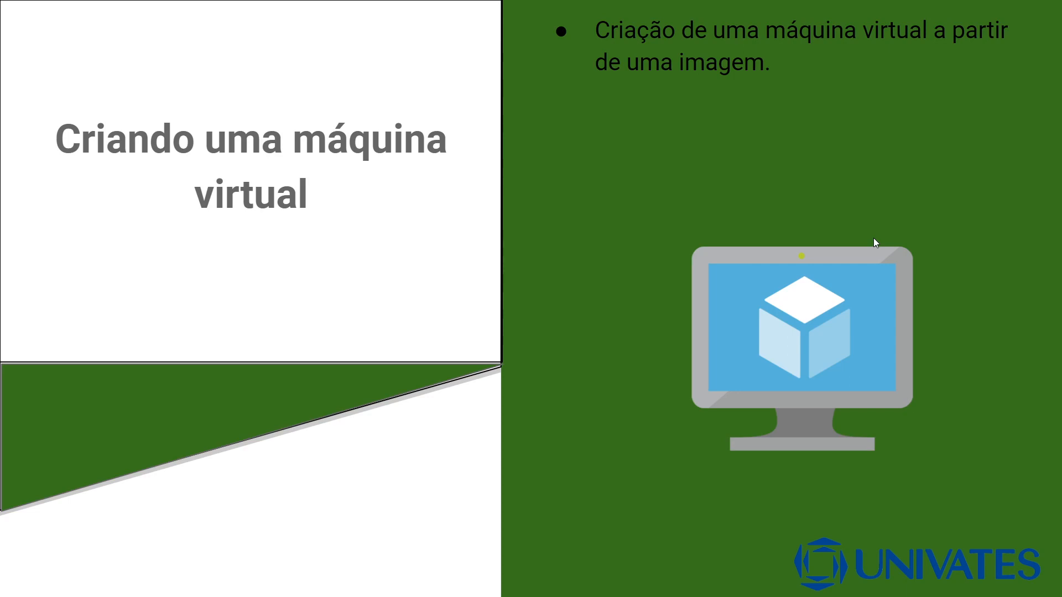
pyautogui.press('Right')
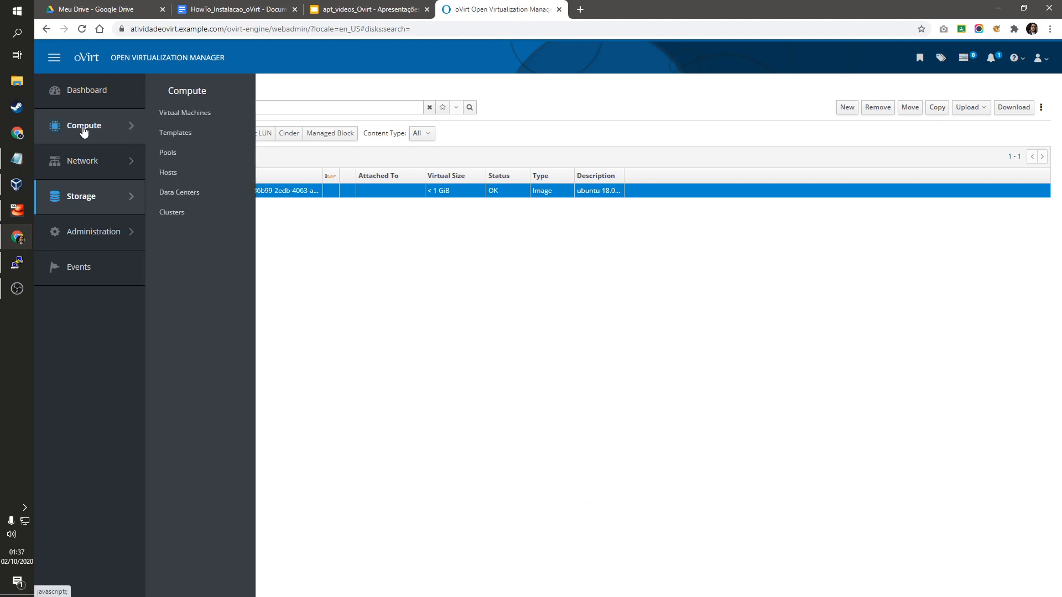
# Open the virtual machines list and start a new virtual machine with Linux as its operating system.
pyautogui.click(84, 131)
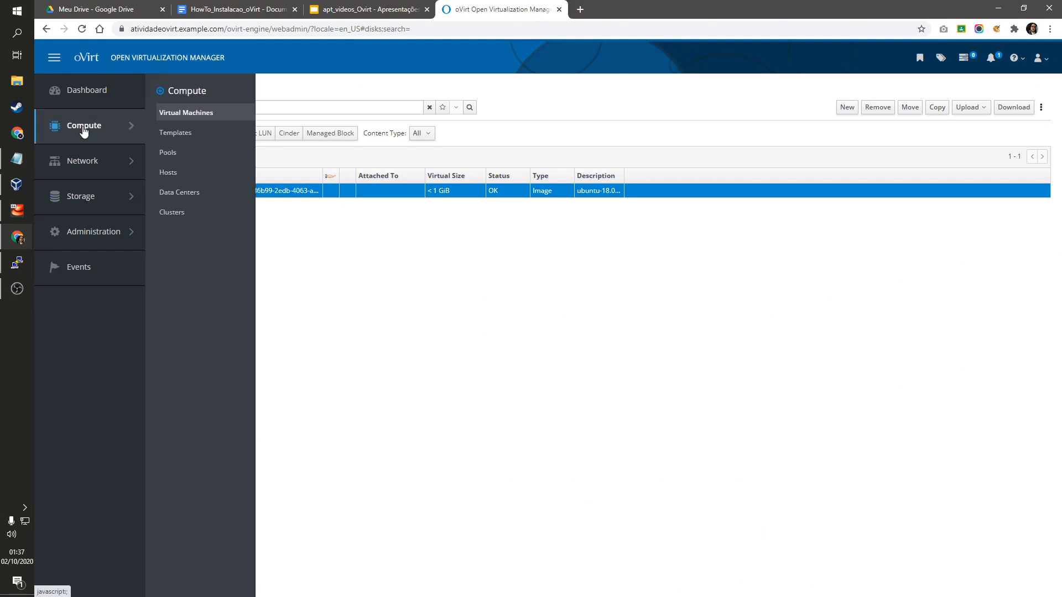
pyautogui.click(195, 113)
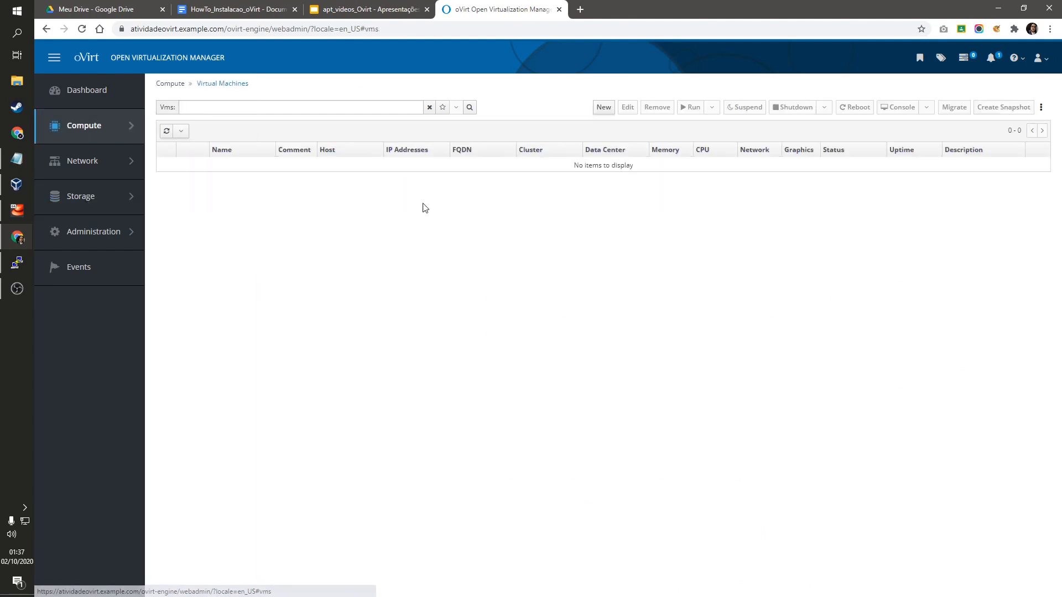
pyautogui.click(604, 108)
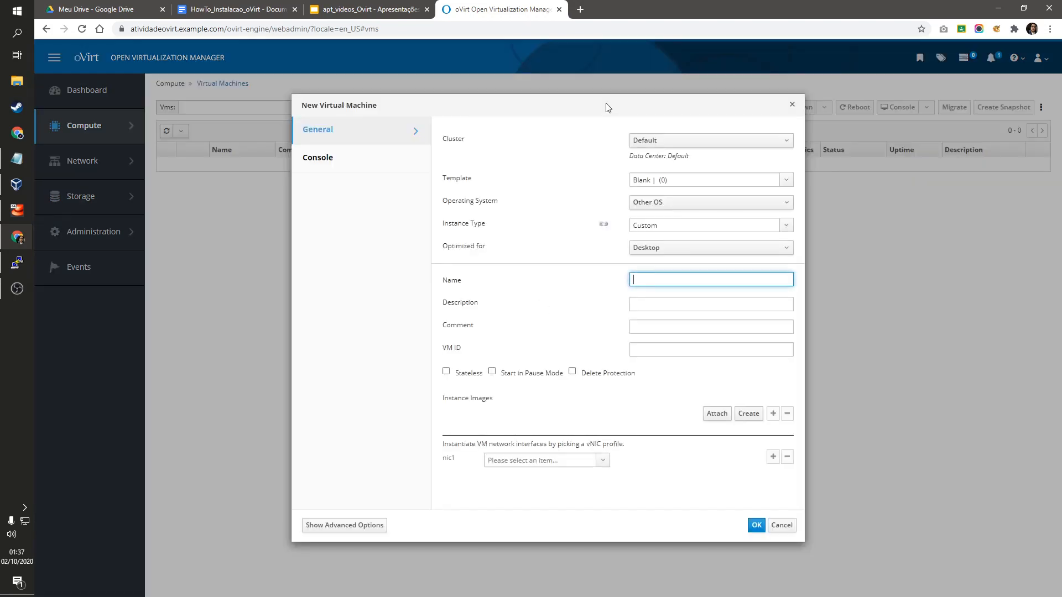
pyautogui.click(652, 203)
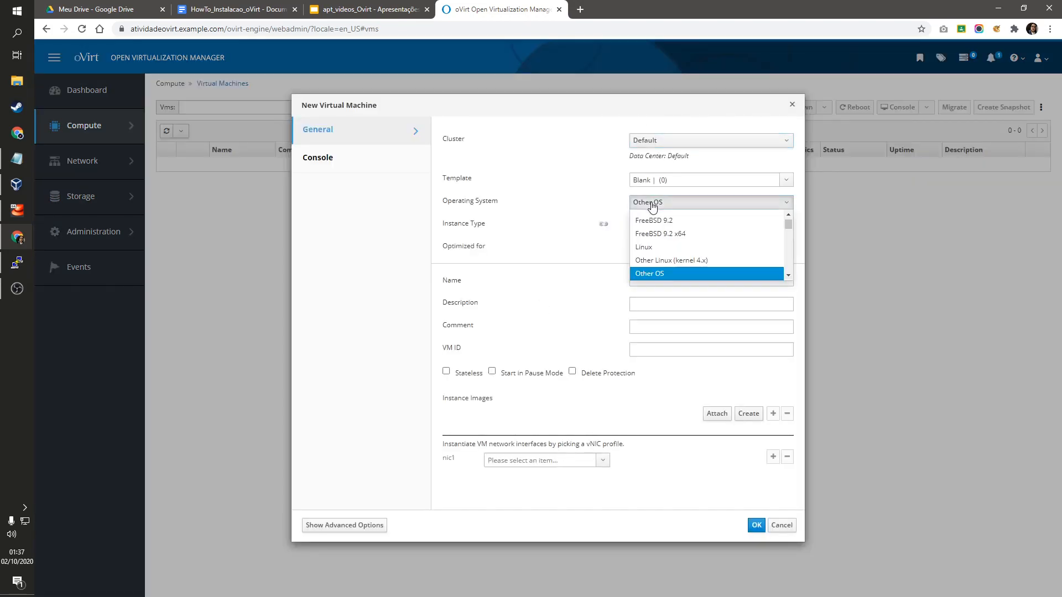
pyautogui.click(654, 248)
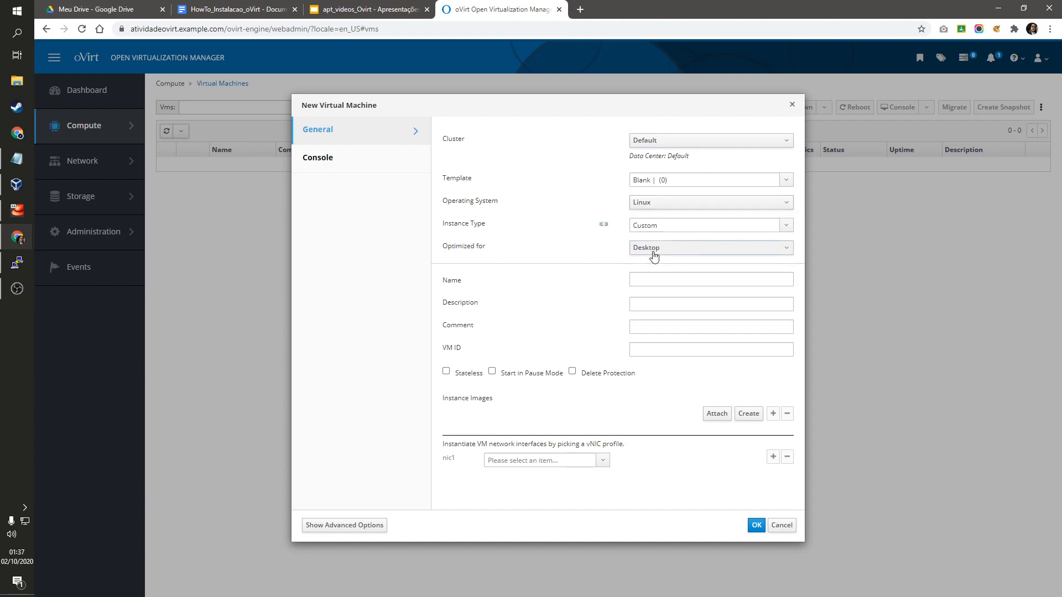
# Set the new virtual machine's instance type to Small and choose Desktop as its optimization.
pyautogui.click(668, 228)
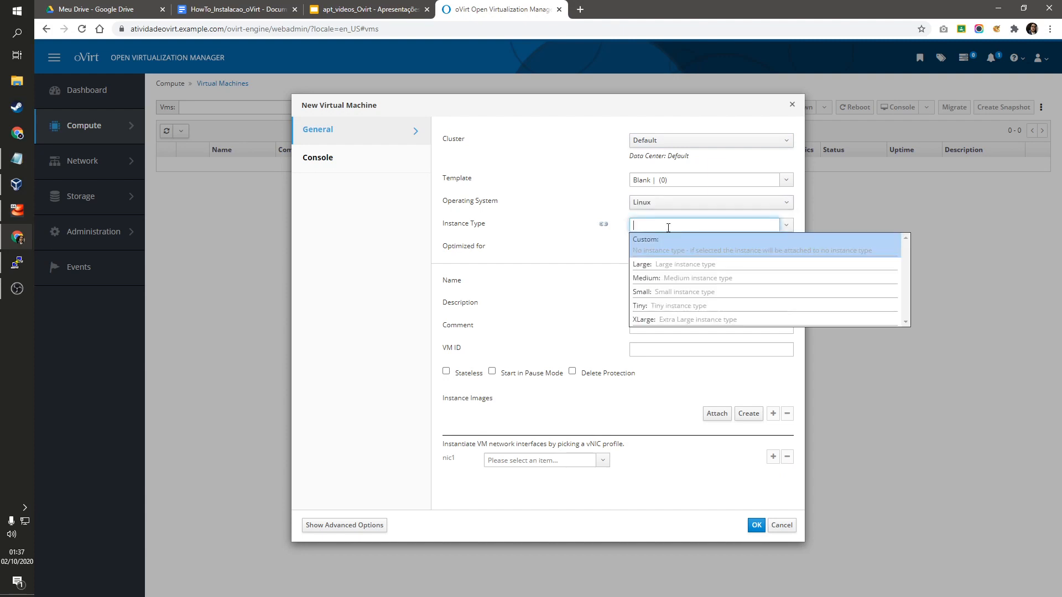
pyautogui.click(669, 307)
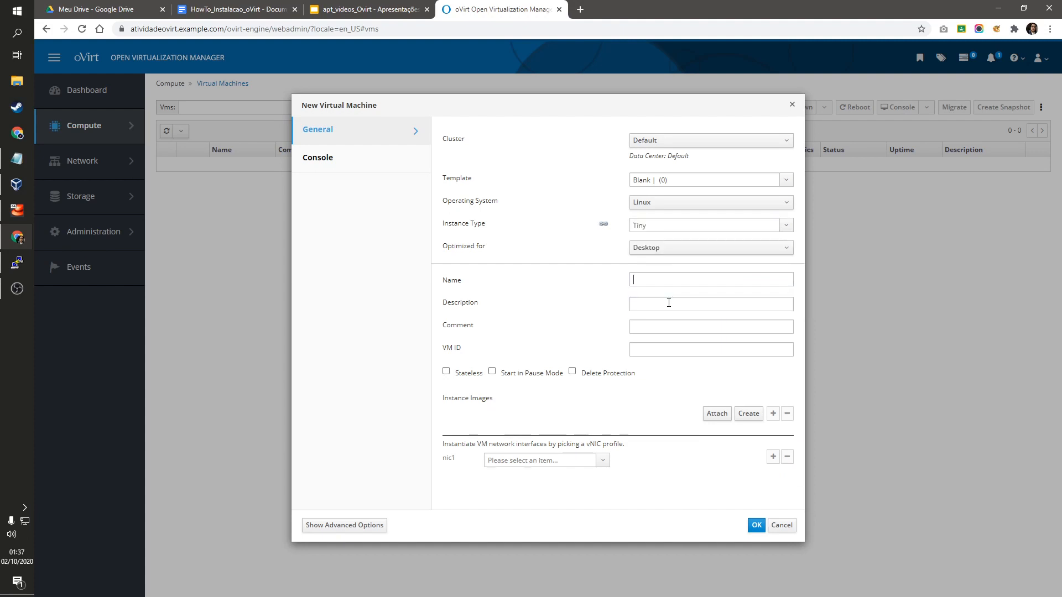
pyautogui.click(685, 225)
pyautogui.click(683, 294)
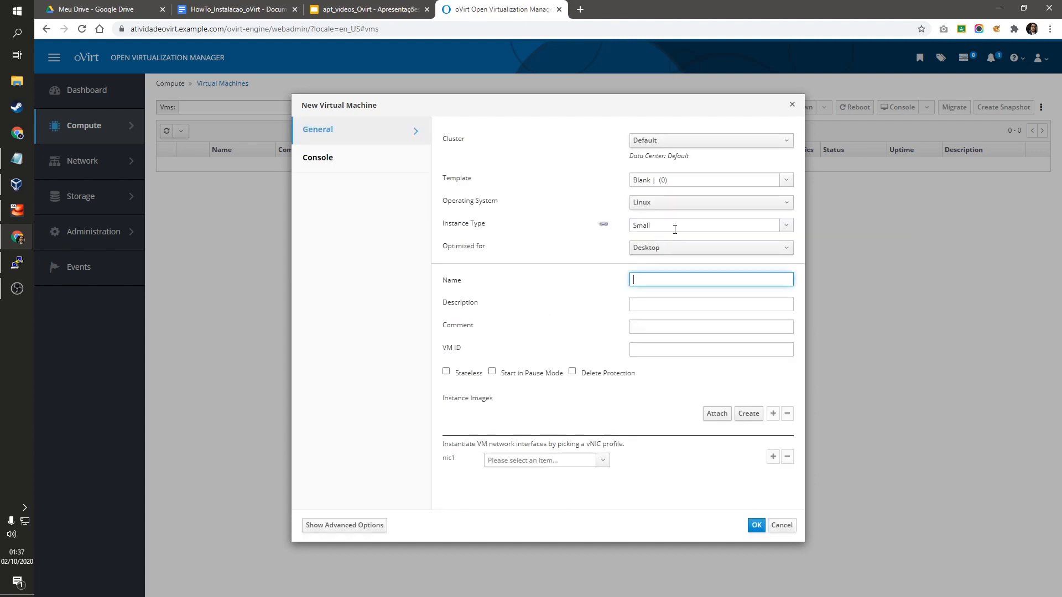
pyautogui.click(669, 247)
pyautogui.click(671, 266)
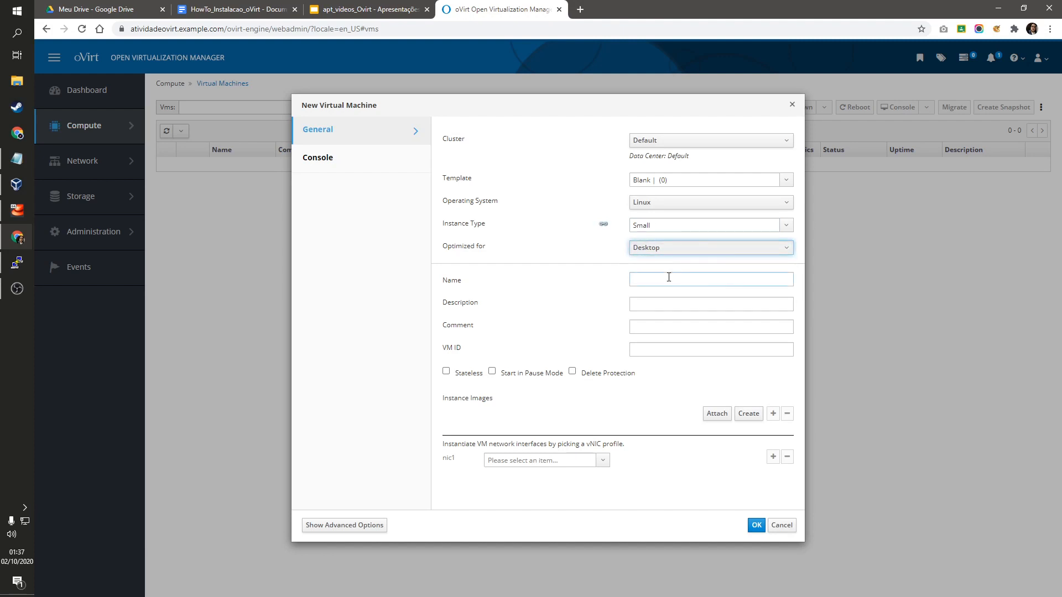
# Name the new virtual machine testVmOne and enter testVmOne as its description.
pyautogui.click(669, 277)
pyautogui.click(656, 299)
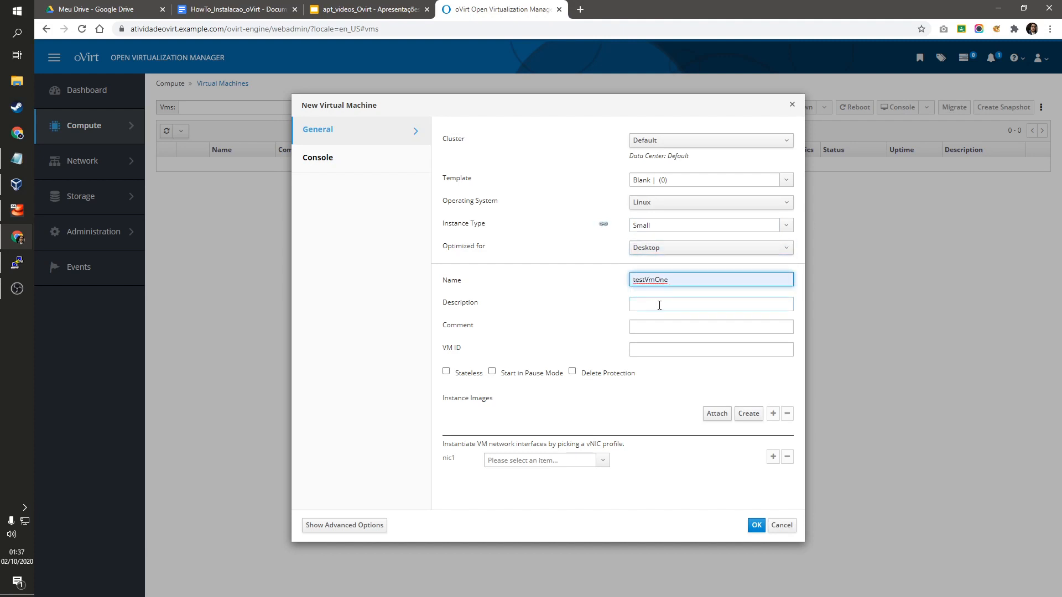
pyautogui.click(660, 304)
pyautogui.click(658, 329)
pyautogui.click(657, 332)
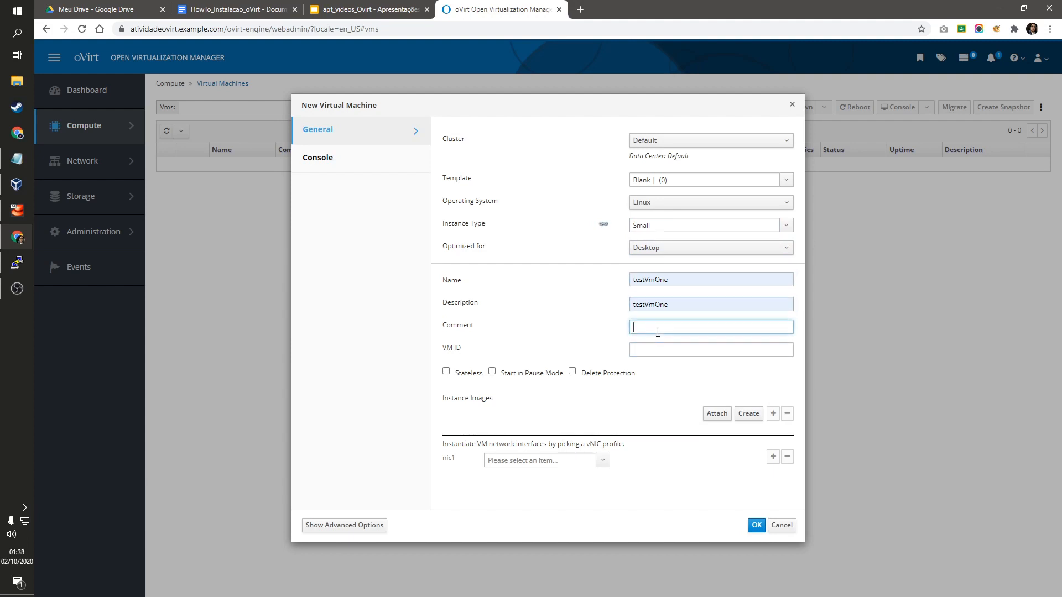
pyautogui.click(666, 350)
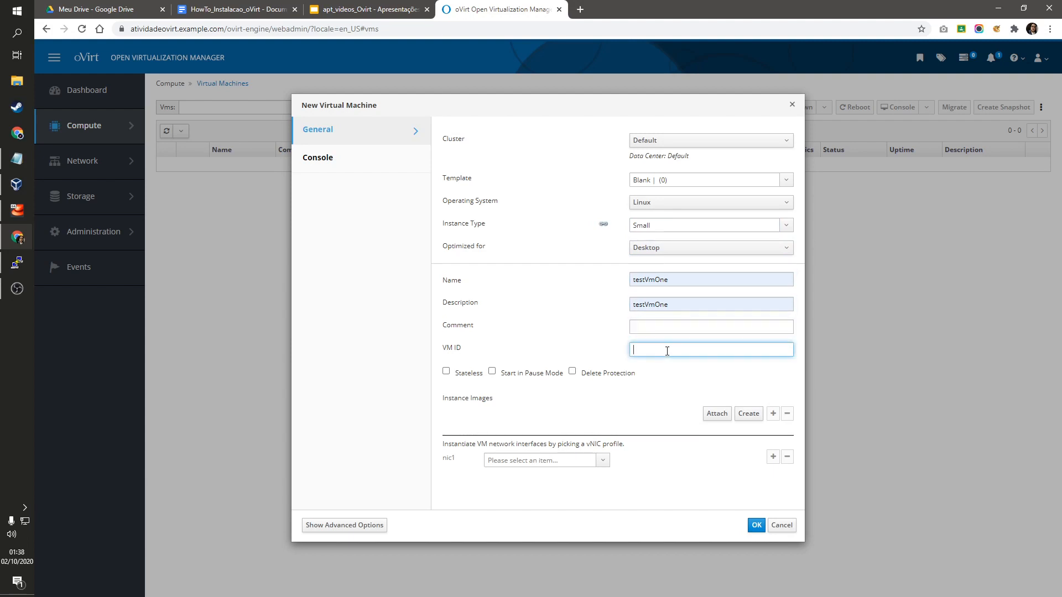
# Create a 10 GiB bootable virtual disk for testVmOne on datadomain with thin provisioning.
pyautogui.click(747, 418)
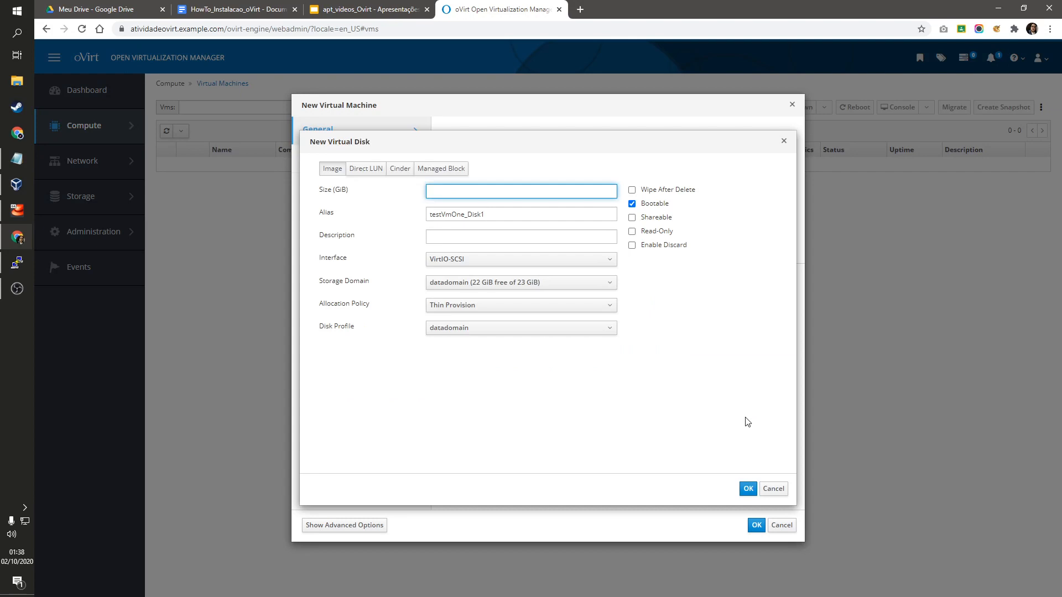
pyautogui.click(460, 188)
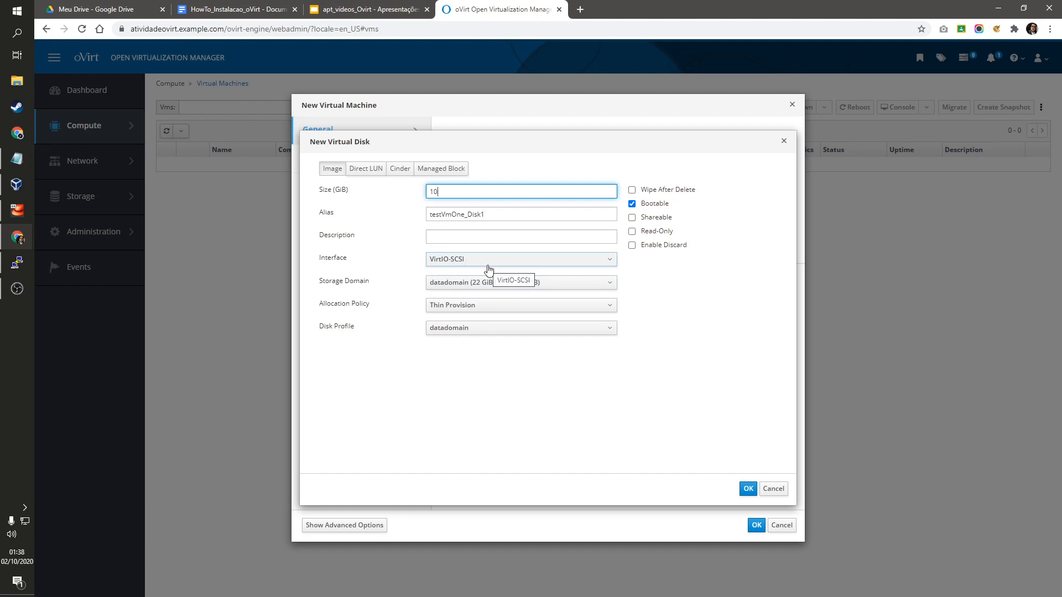
pyautogui.click(440, 236)
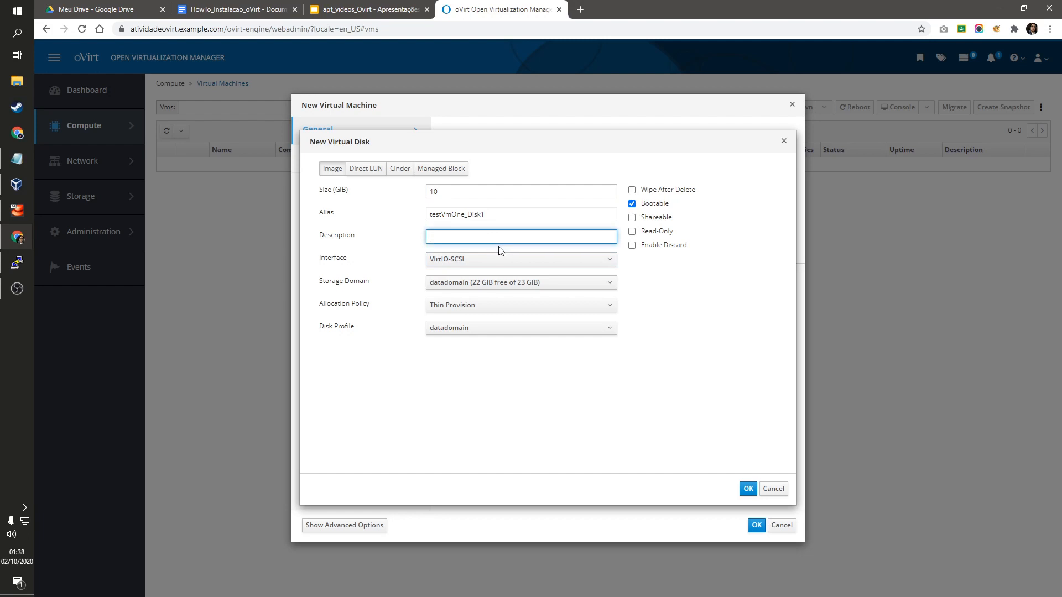
pyautogui.click(747, 489)
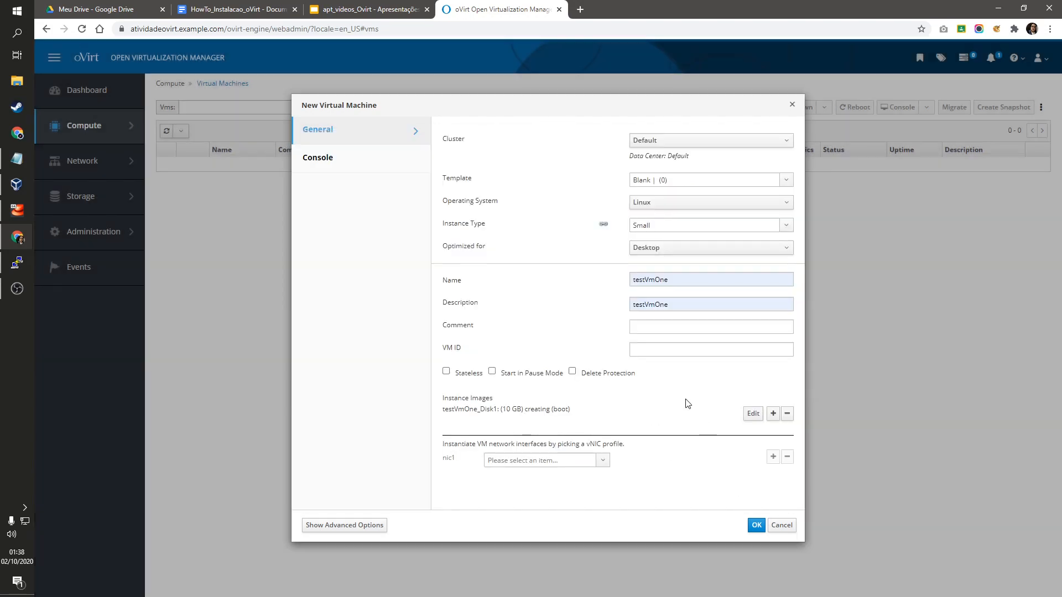
# Assign the ovirtmgmt/ovirtmgmt profile to nic1, show the advanced options and create the virtual machine.
pyautogui.click(605, 462)
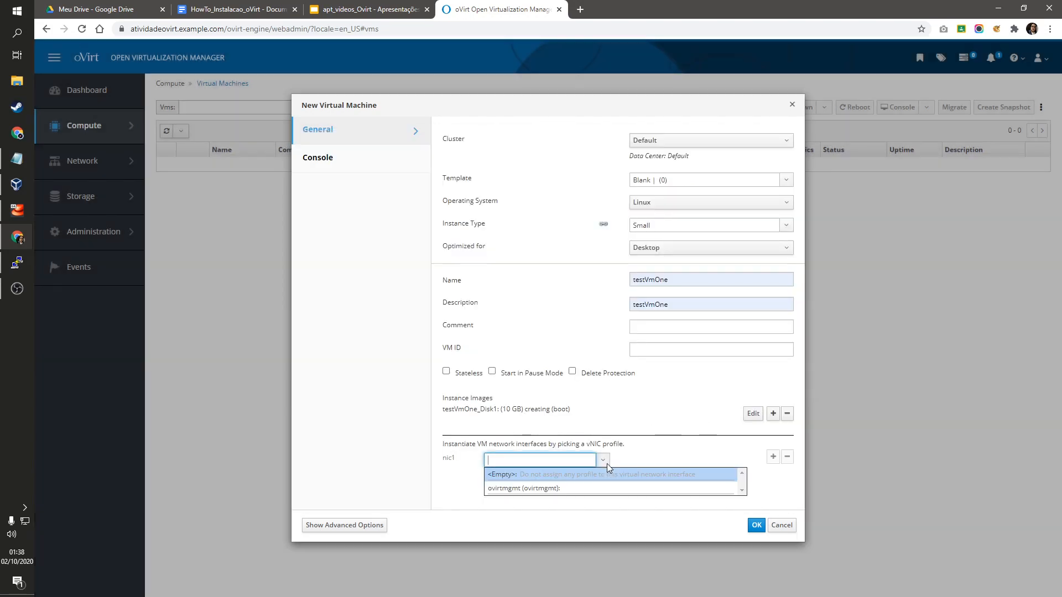
pyautogui.click(533, 489)
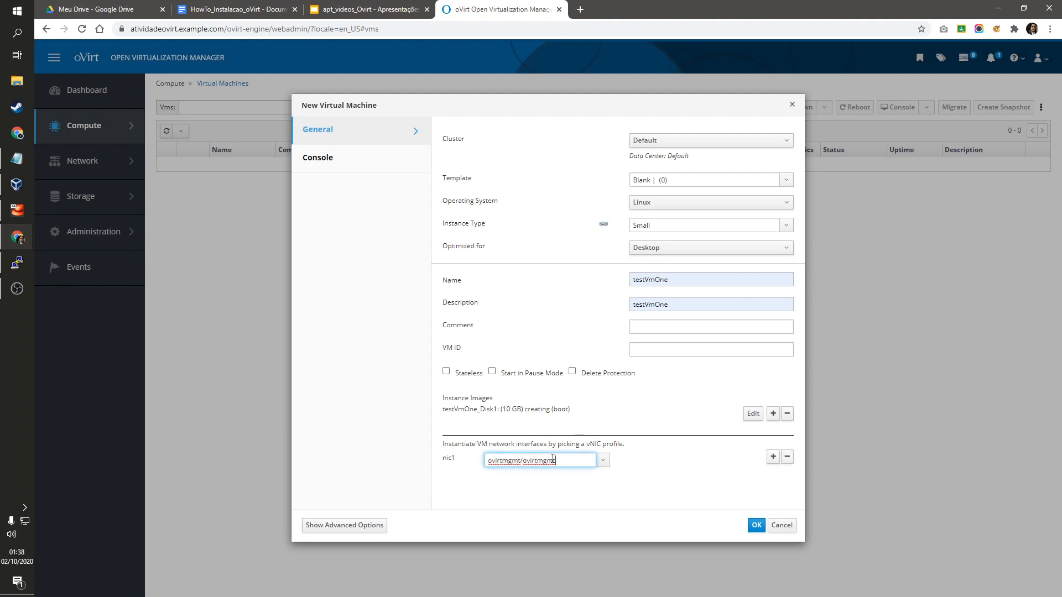
pyautogui.click(662, 427)
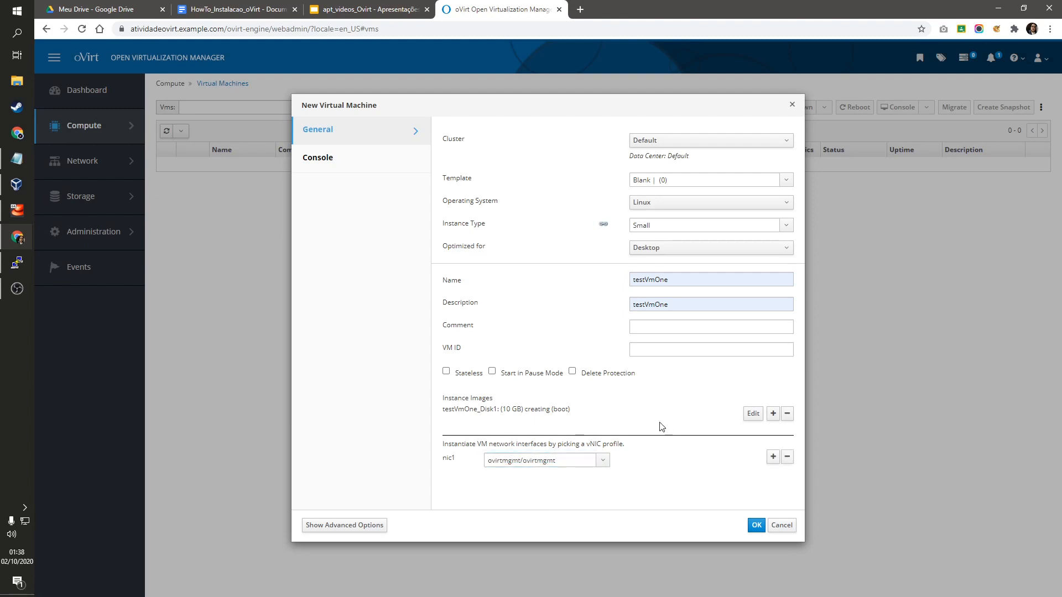
pyautogui.click(344, 525)
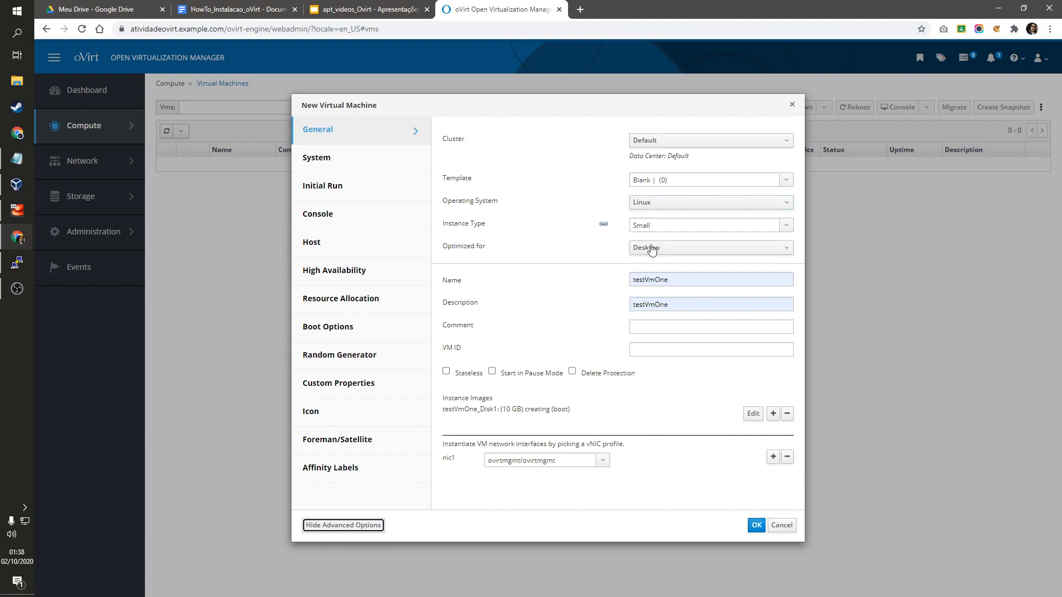
pyautogui.click(756, 525)
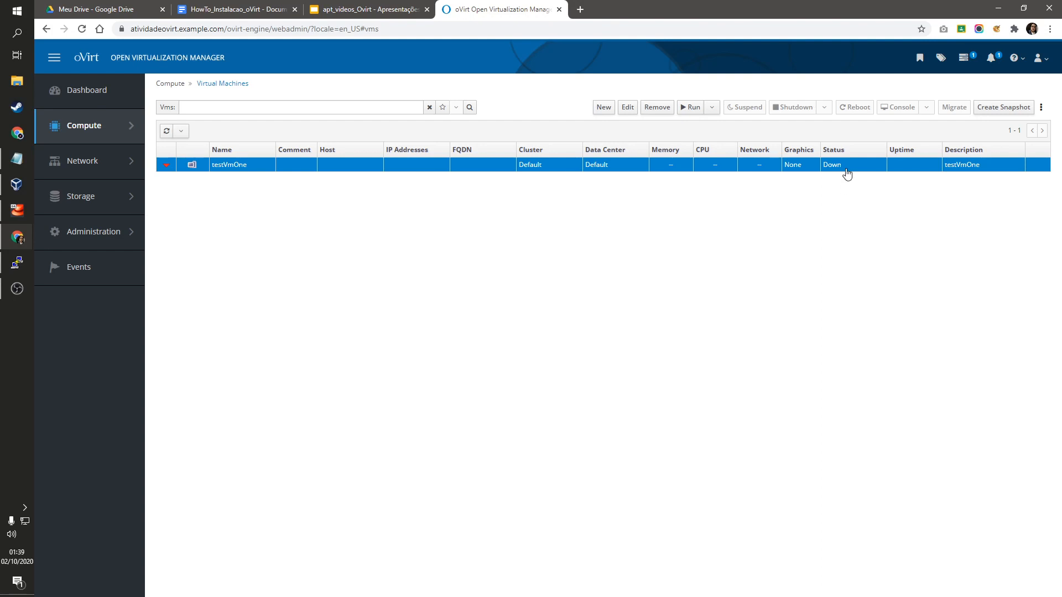
# Set up a Run Once for testVmOne with the ubuntu-18.04.5-live-server-amd64 CD attached and CD-ROM first in the boot sequence.
pyautogui.click(717, 111)
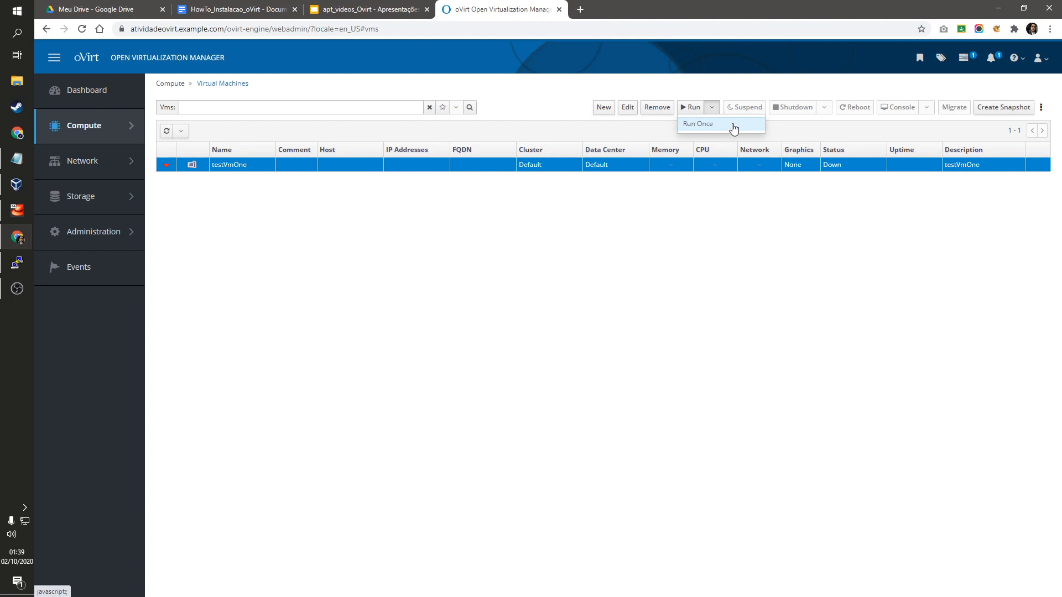
pyautogui.click(734, 127)
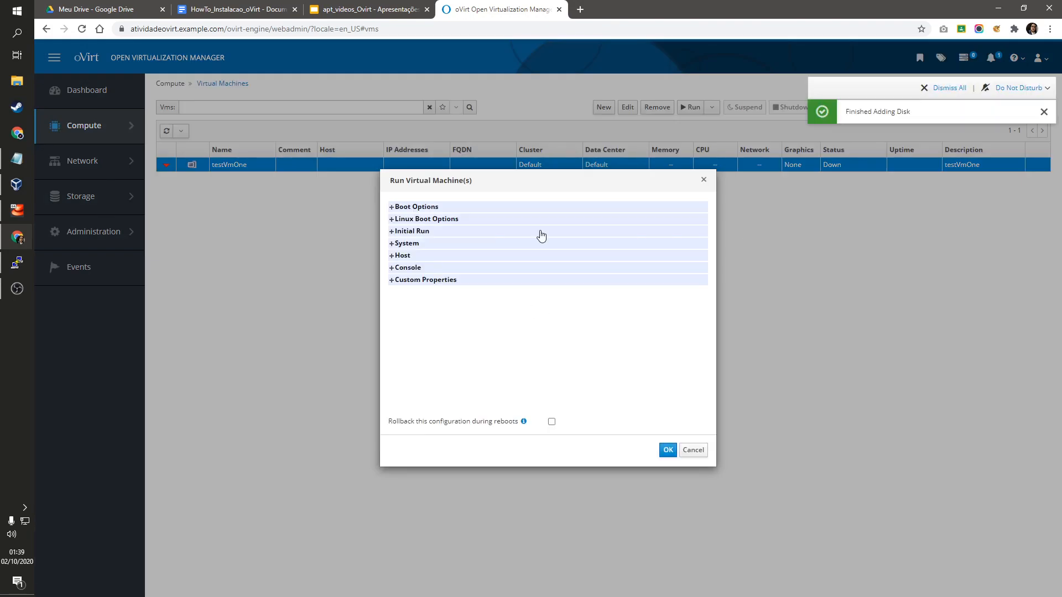
pyautogui.click(418, 208)
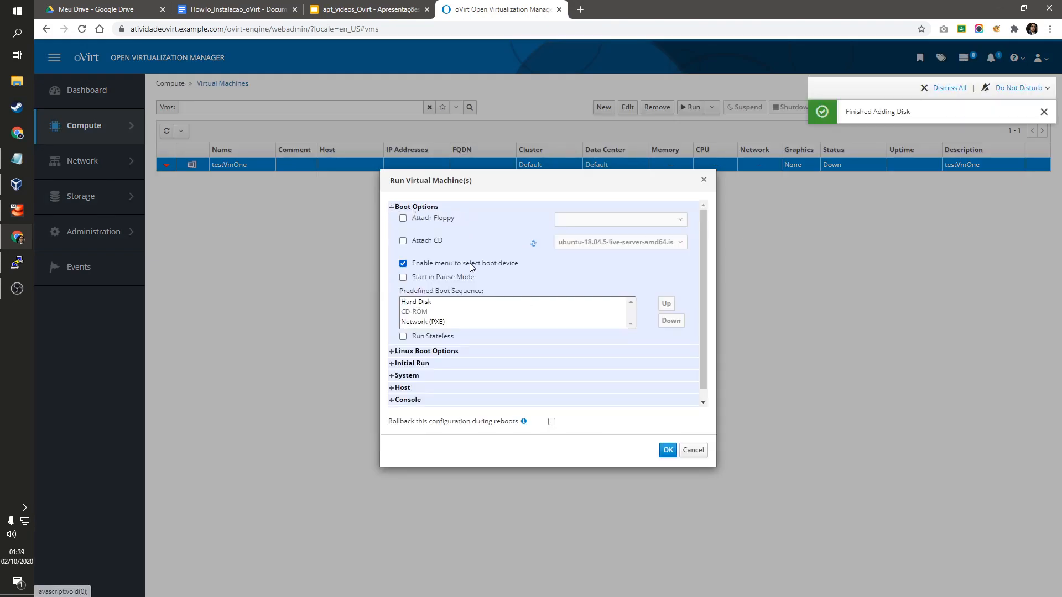
pyautogui.click(403, 241)
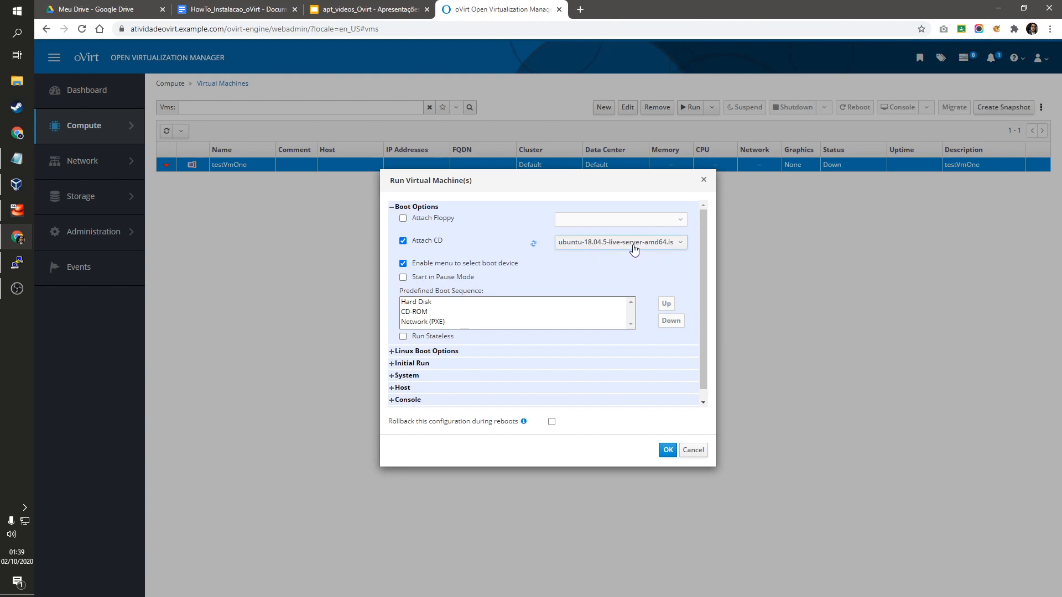
pyautogui.click(420, 311)
pyautogui.click(671, 307)
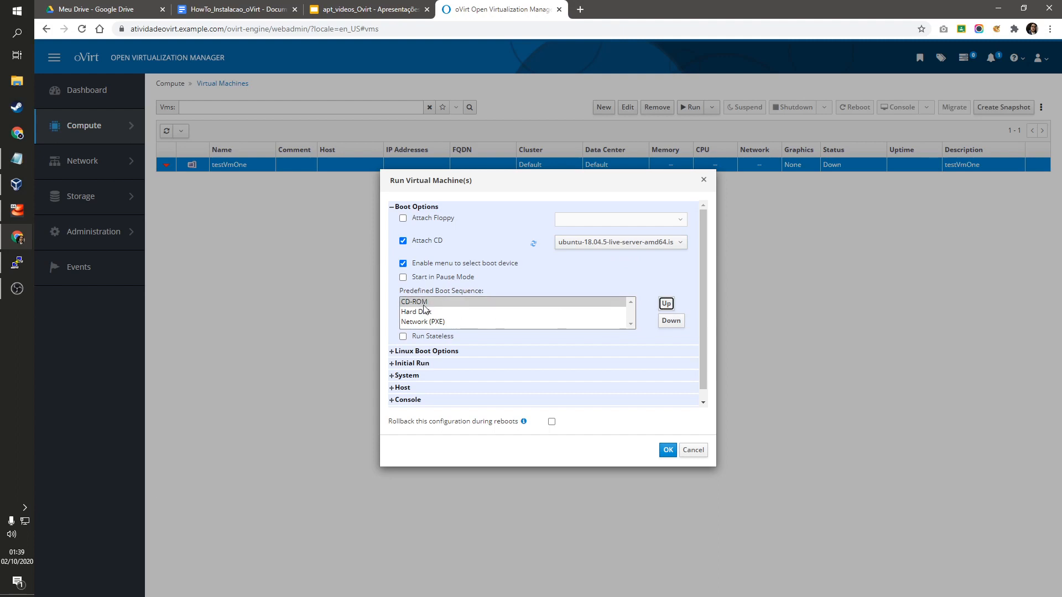
pyautogui.click(453, 303)
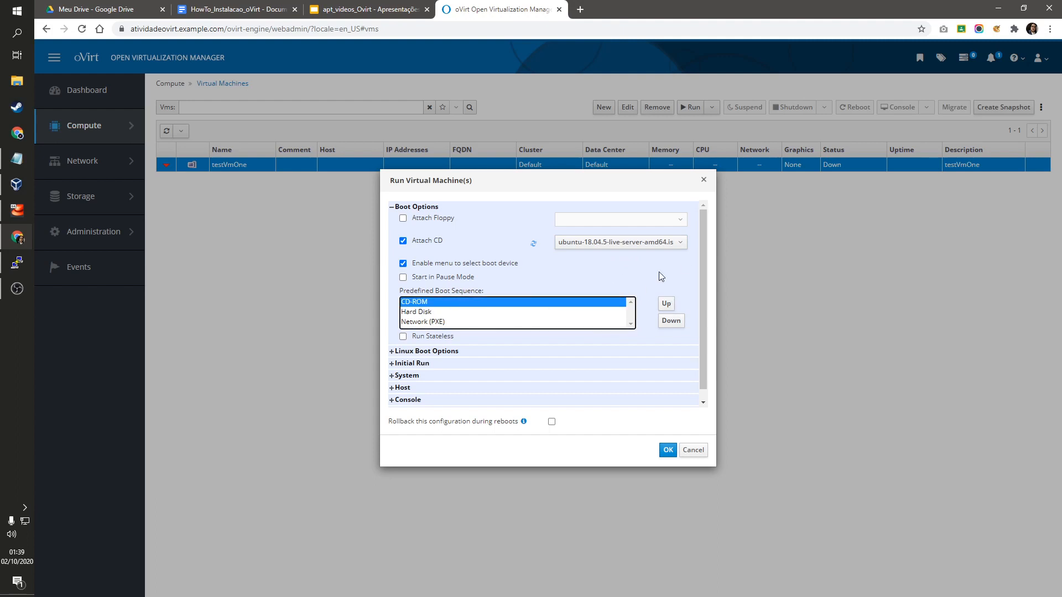
# Examine the Host, System, Initial Run and Linux Boot Options sections of the Run Once settings.
pyautogui.scroll(-1, 506, 400)
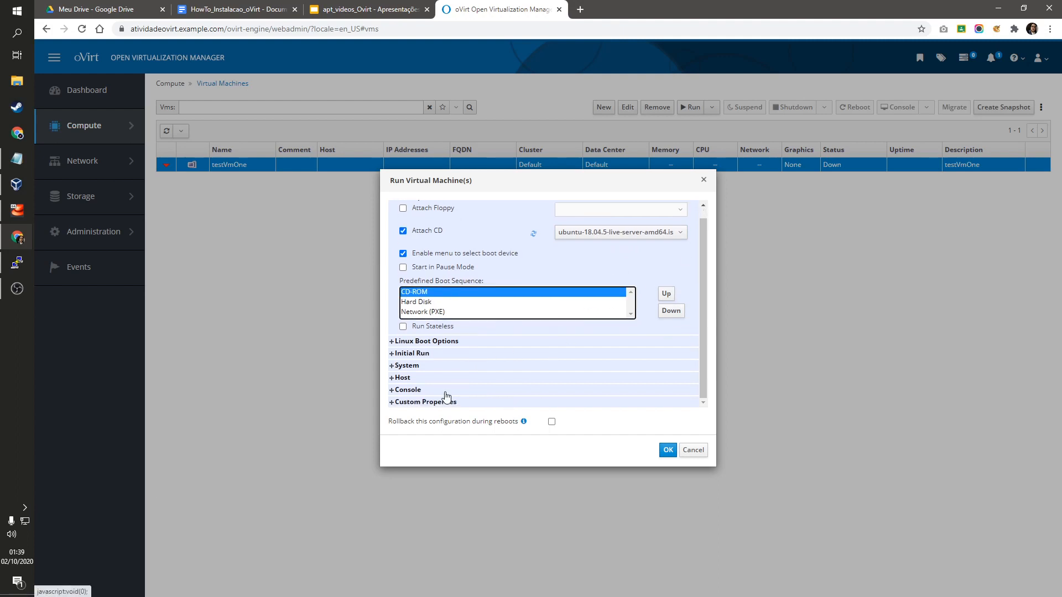
pyautogui.click(412, 382)
pyautogui.scroll(-2, 483, 398)
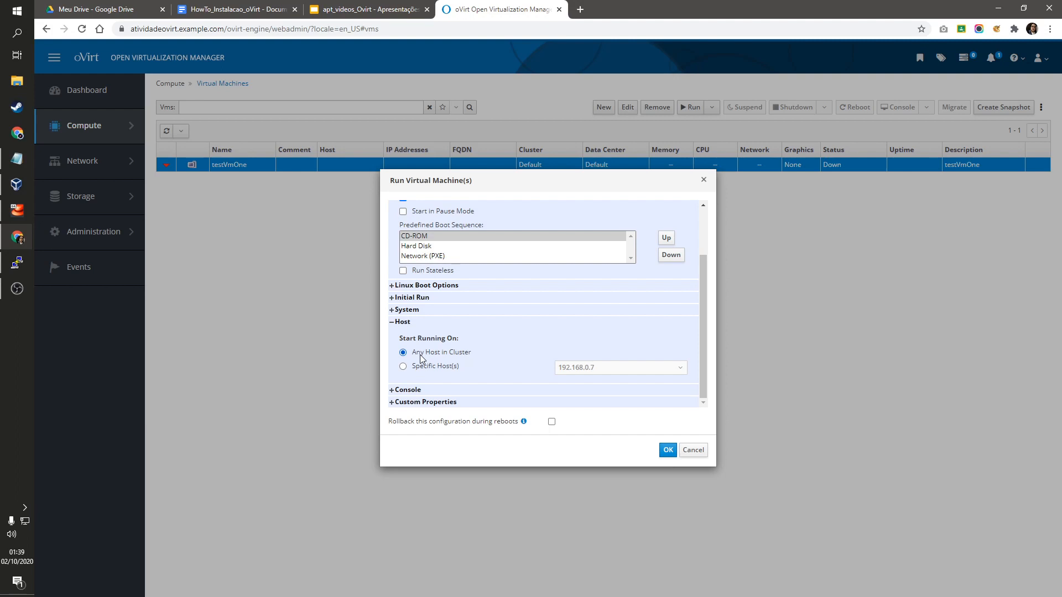
pyautogui.click(414, 311)
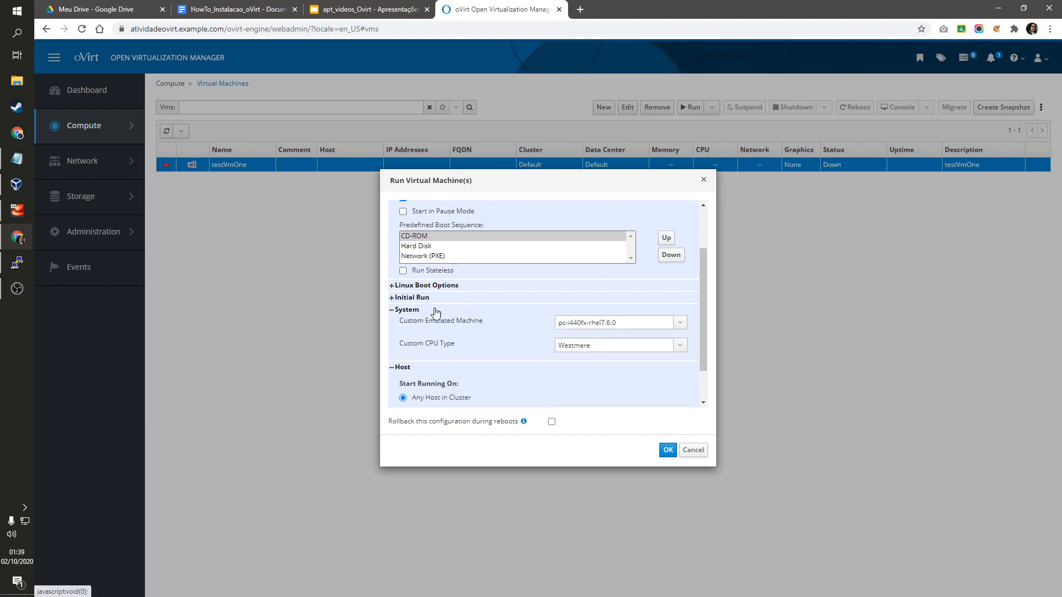
pyautogui.click(421, 299)
pyautogui.click(440, 287)
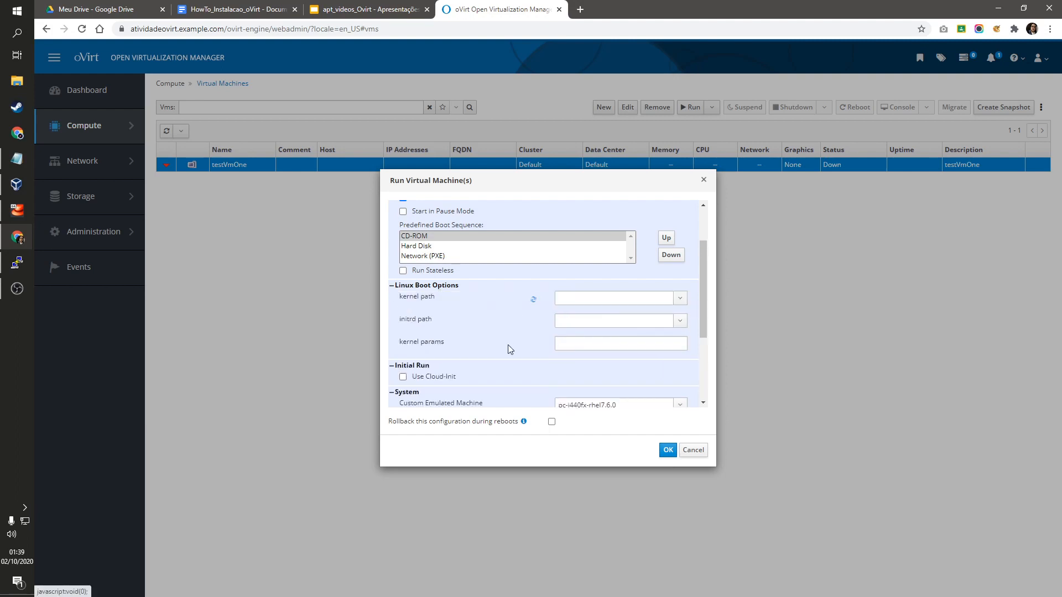
pyautogui.scroll(1, 510, 349)
pyautogui.click(407, 340)
pyautogui.scroll(-2, 431, 327)
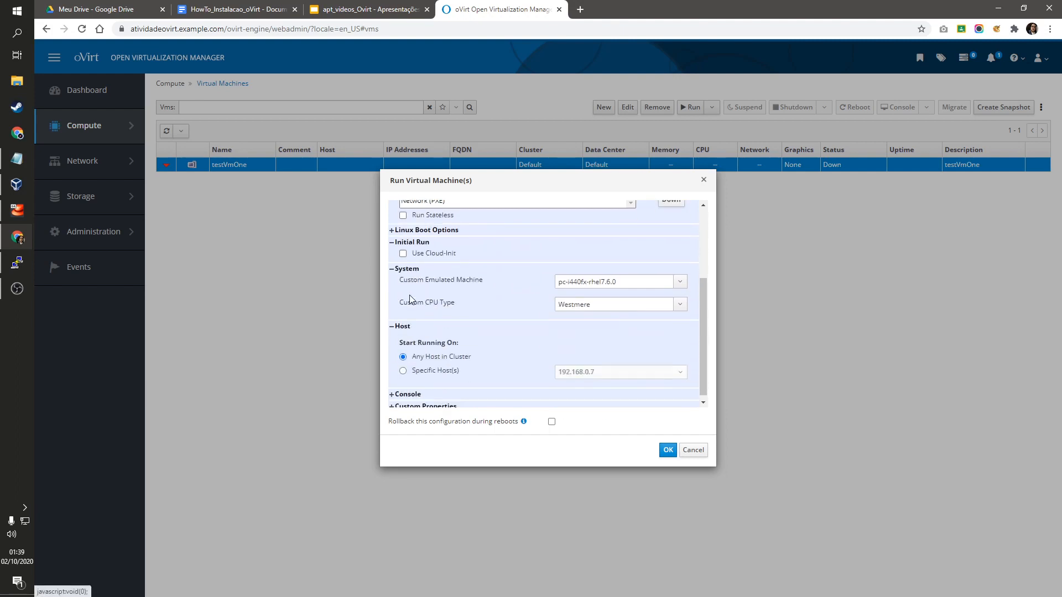
pyautogui.click(409, 268)
pyautogui.click(414, 285)
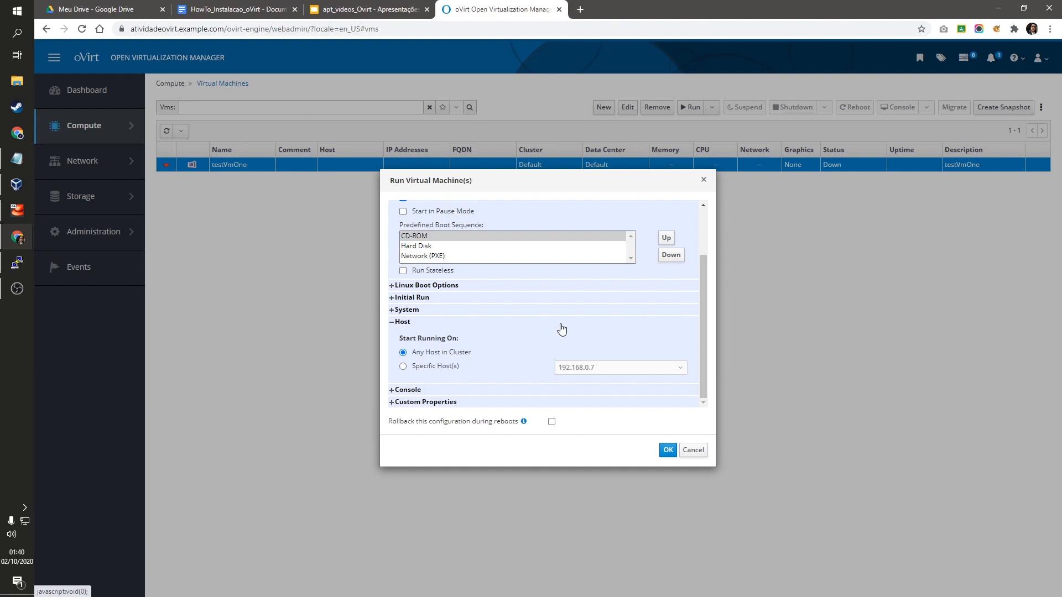
# Check the boot options once more and start testVmOne with the Run Once settings.
pyautogui.scroll(2, 561, 330)
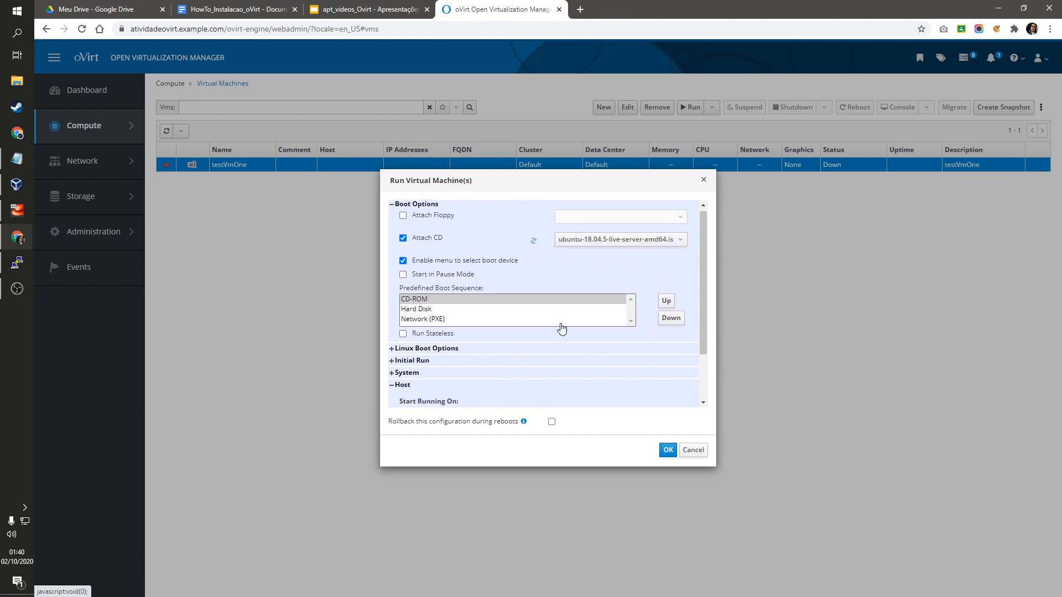
pyautogui.scroll(-3, 573, 365)
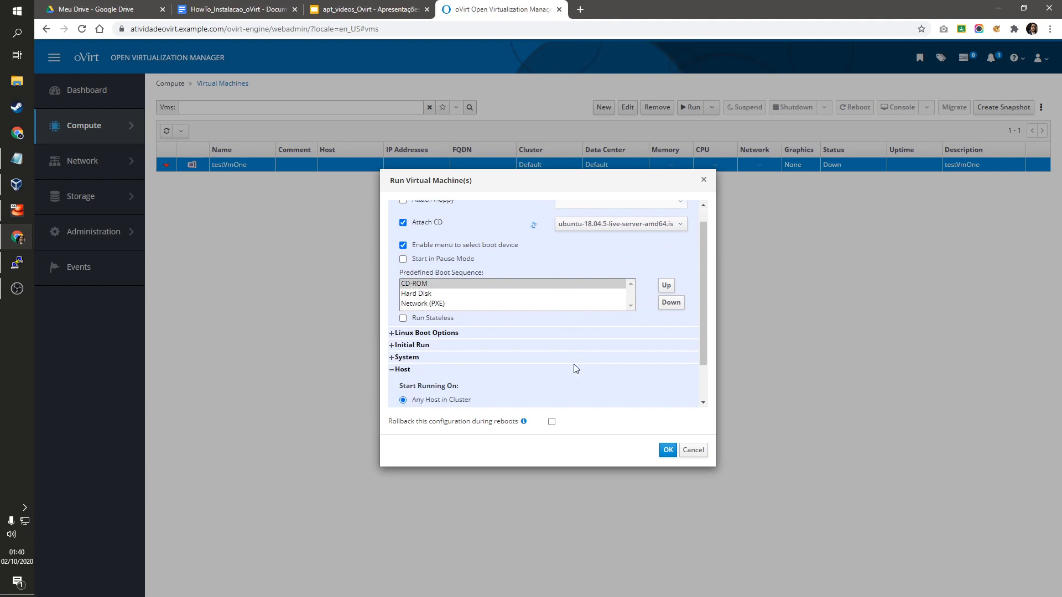
pyautogui.click(667, 449)
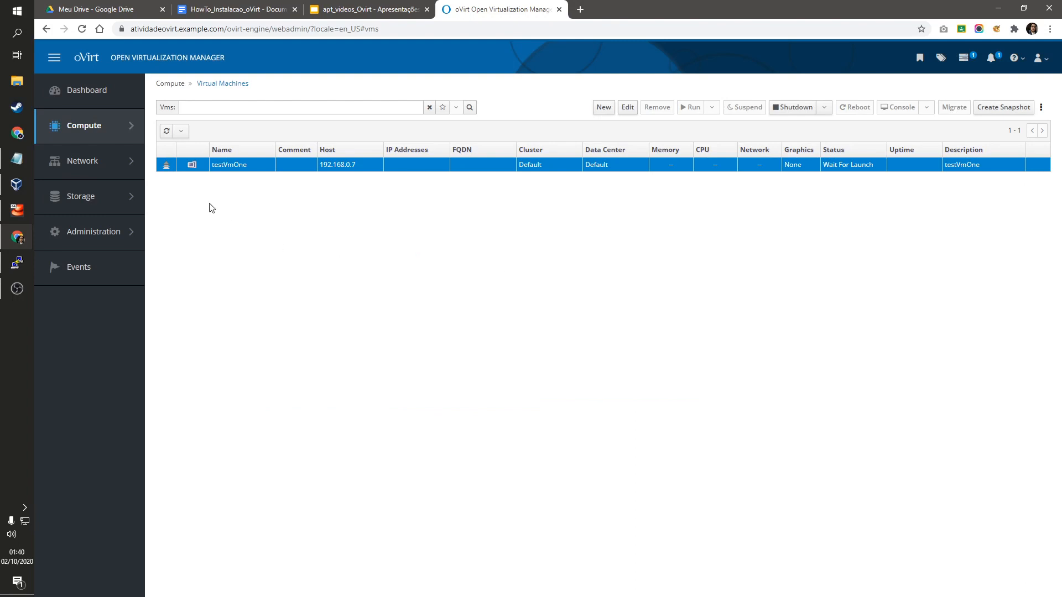
pyautogui.moveTo(169, 173)
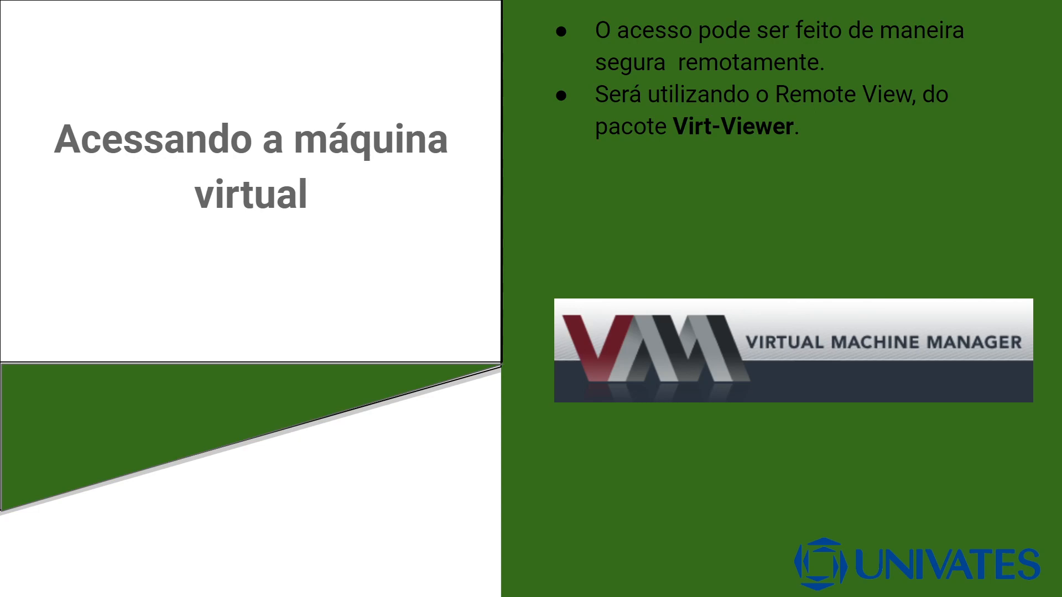
pyautogui.click(753, 127)
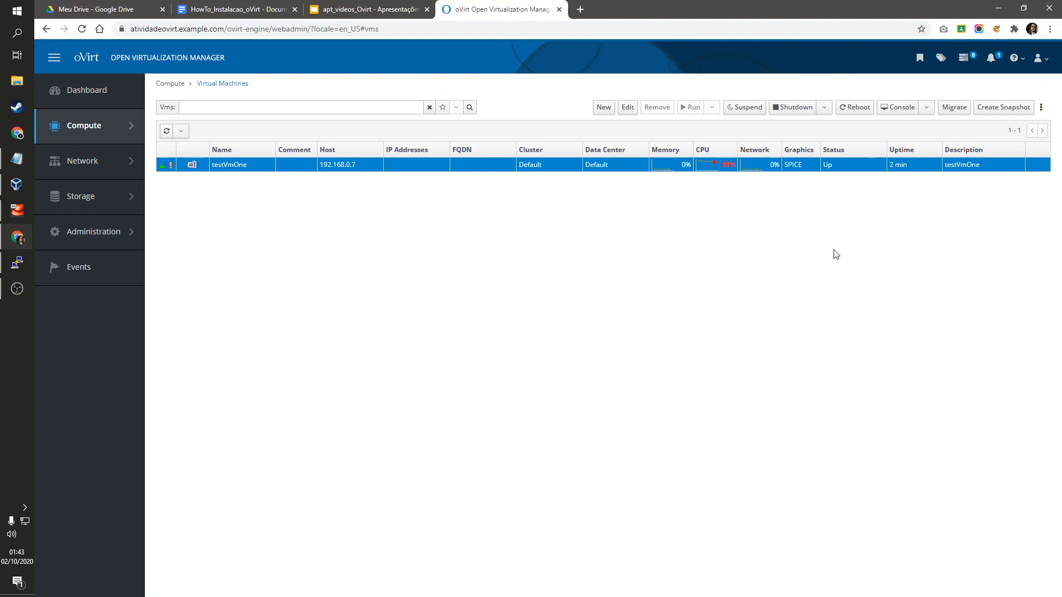
# Request the console of testVmOne and open the downloaded console (3).vv file.
pyautogui.click(914, 110)
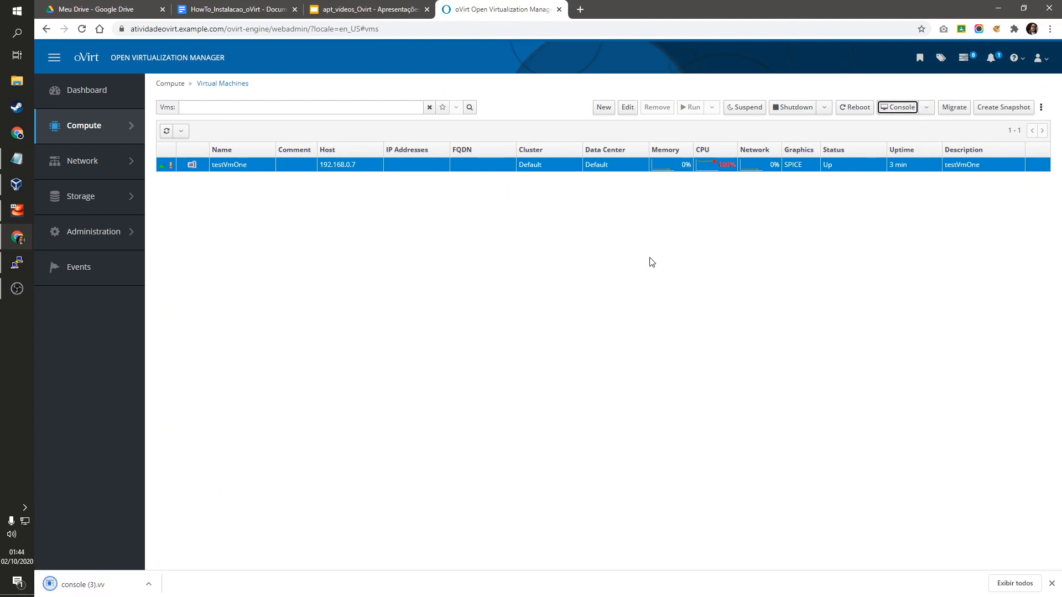
pyautogui.click(89, 590)
# Switch to the VirtualBox window of the CentOS7_oVirtEngine machine and move it aside.
pyautogui.click(17, 210)
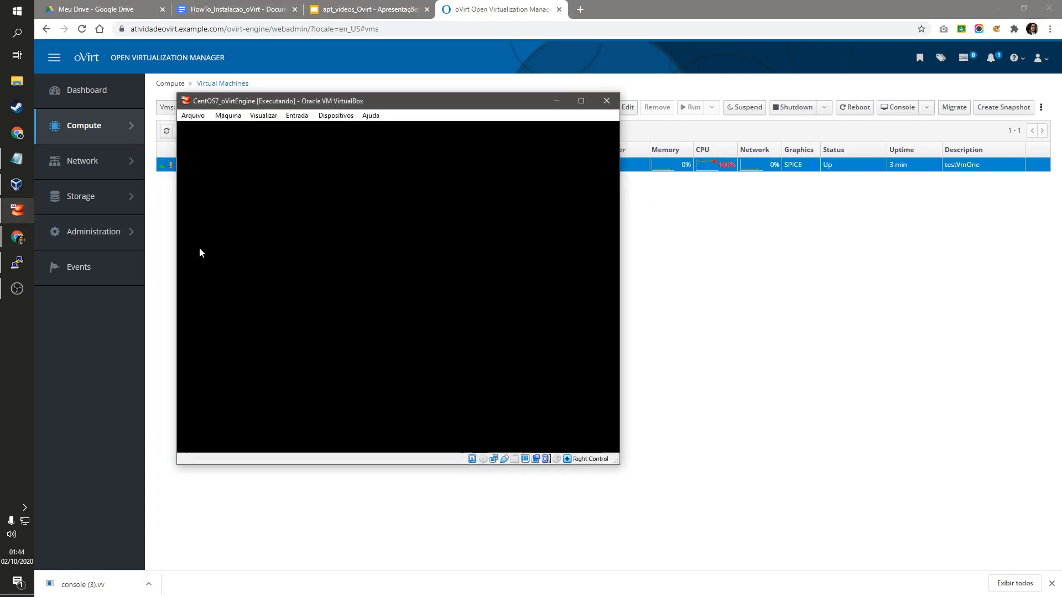
pyautogui.moveTo(358, 103); pyautogui.dragTo(634, 136)
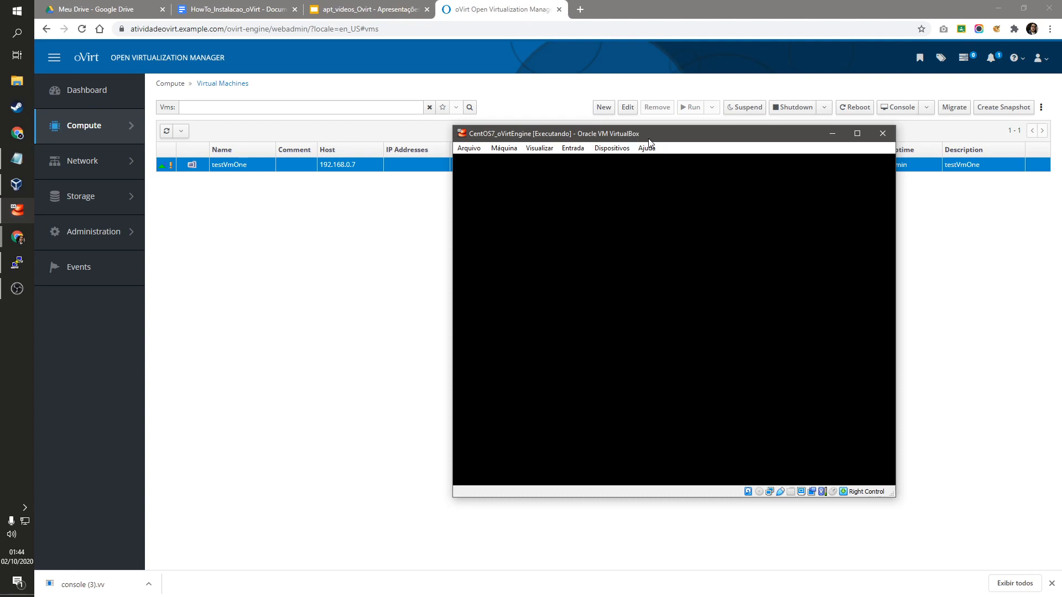